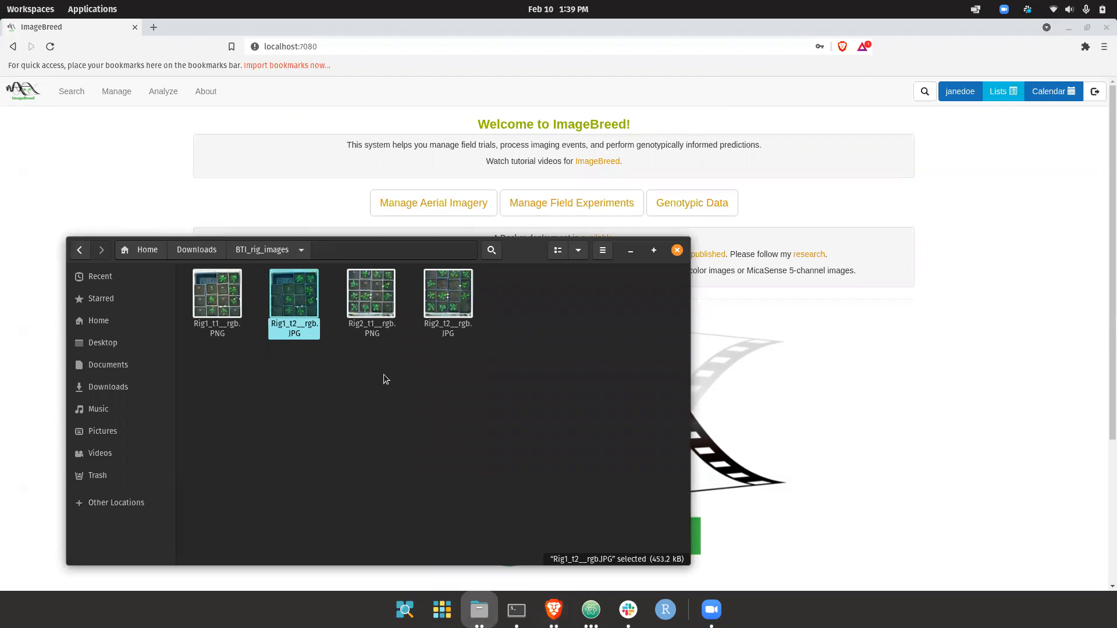
- View Rig1_t2__rgb.JPG from the BTI_rig_images folder and b4.png from the 35m_flight_result folder, closing each image
double_click(302, 299)
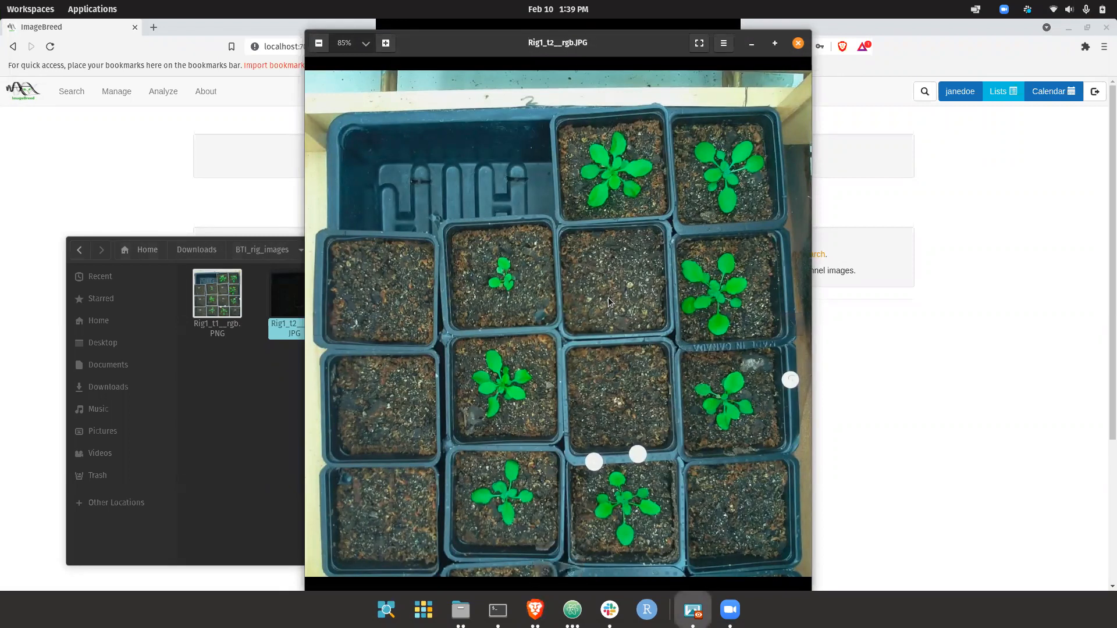
left_click(798, 44)
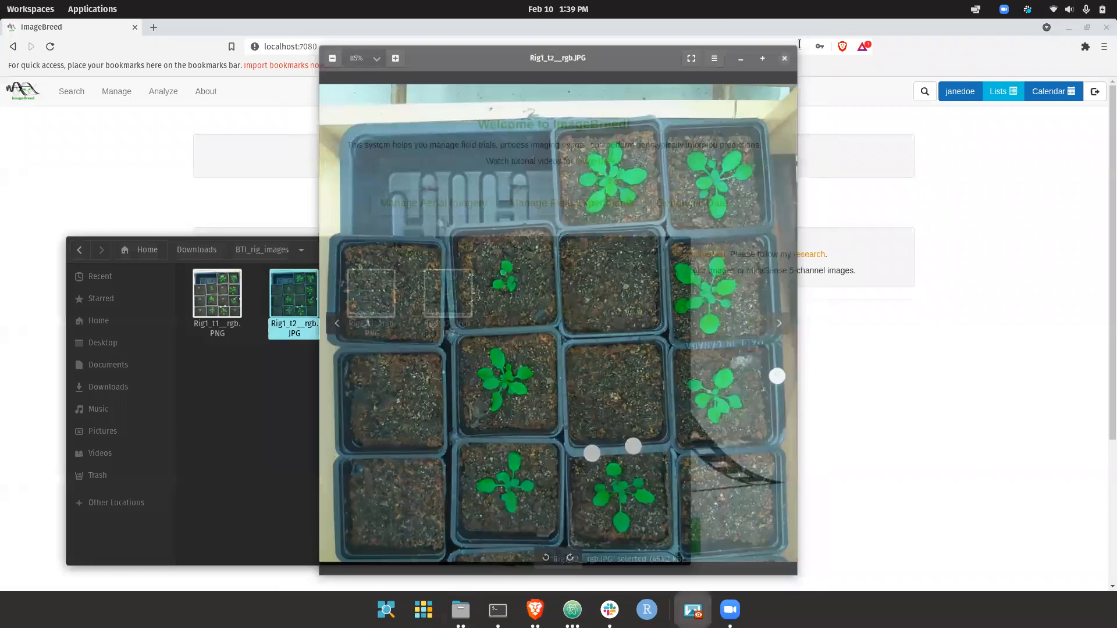
left_click(479, 611)
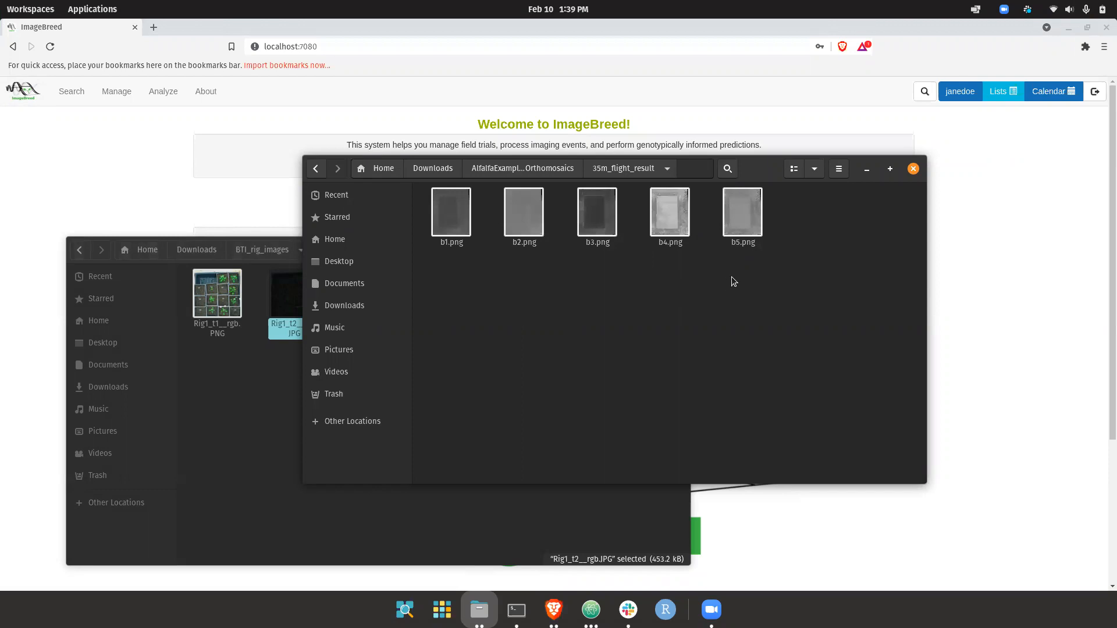
double_click(667, 229)
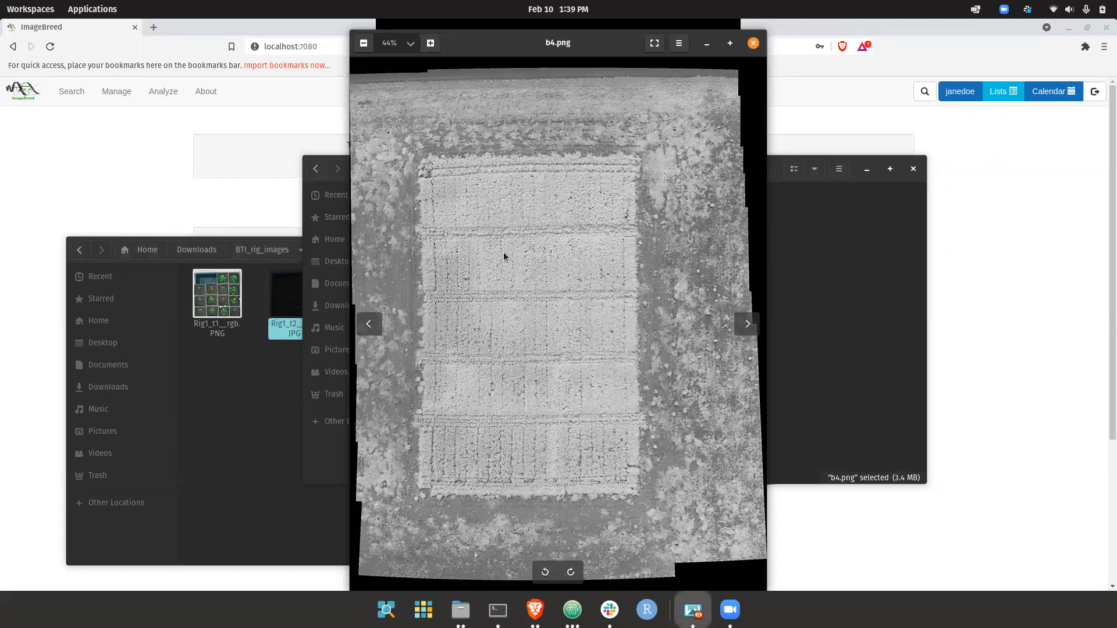
left_click(753, 43)
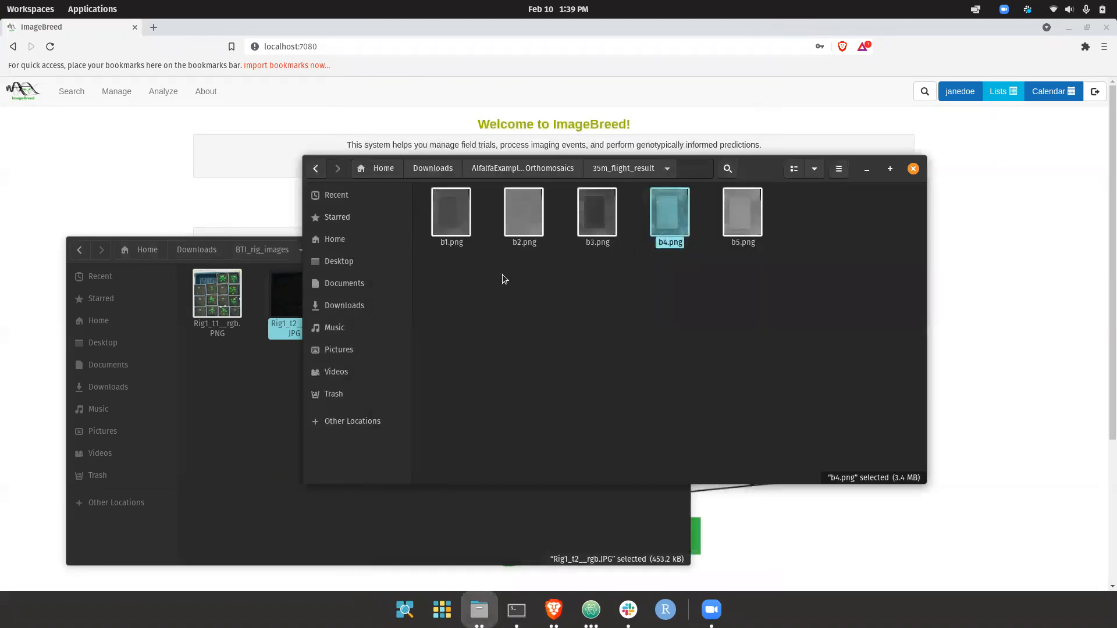
- Go through the five band images b1.png to b5.png one by one in the 35m_flight_result folder
left_click(429, 264)
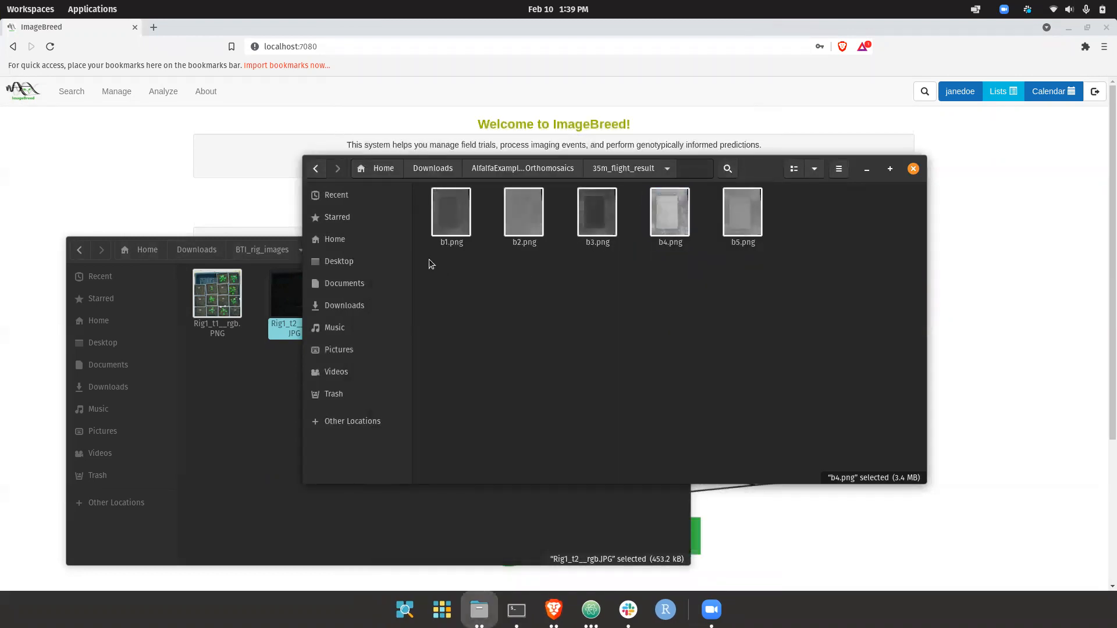
left_click(448, 228)
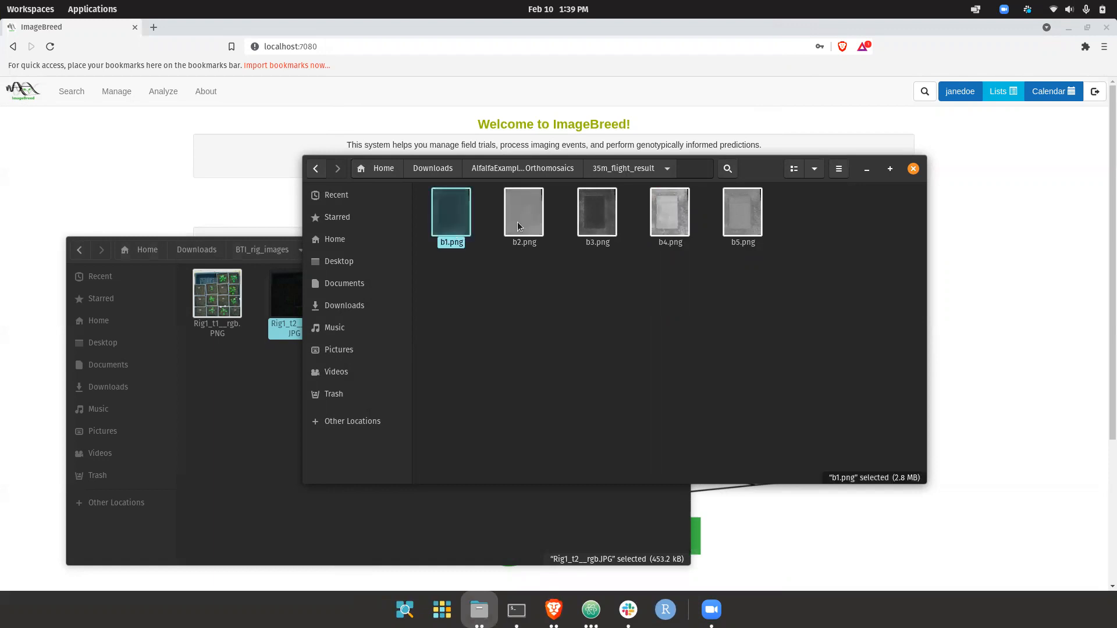
left_click(534, 224)
left_click(601, 221)
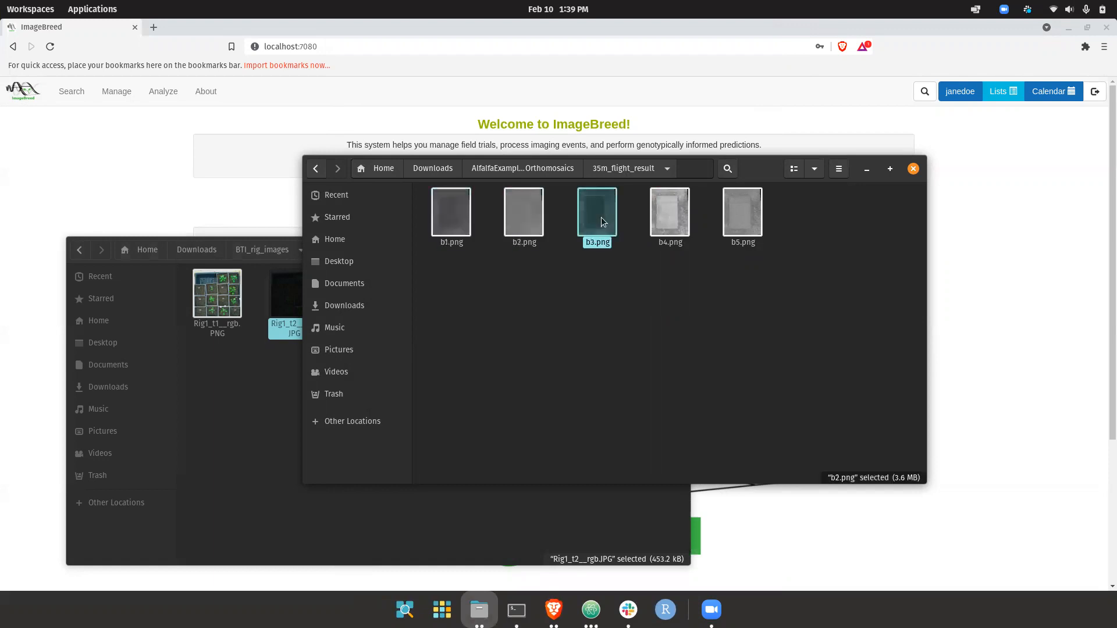
left_click(668, 217)
left_click(755, 218)
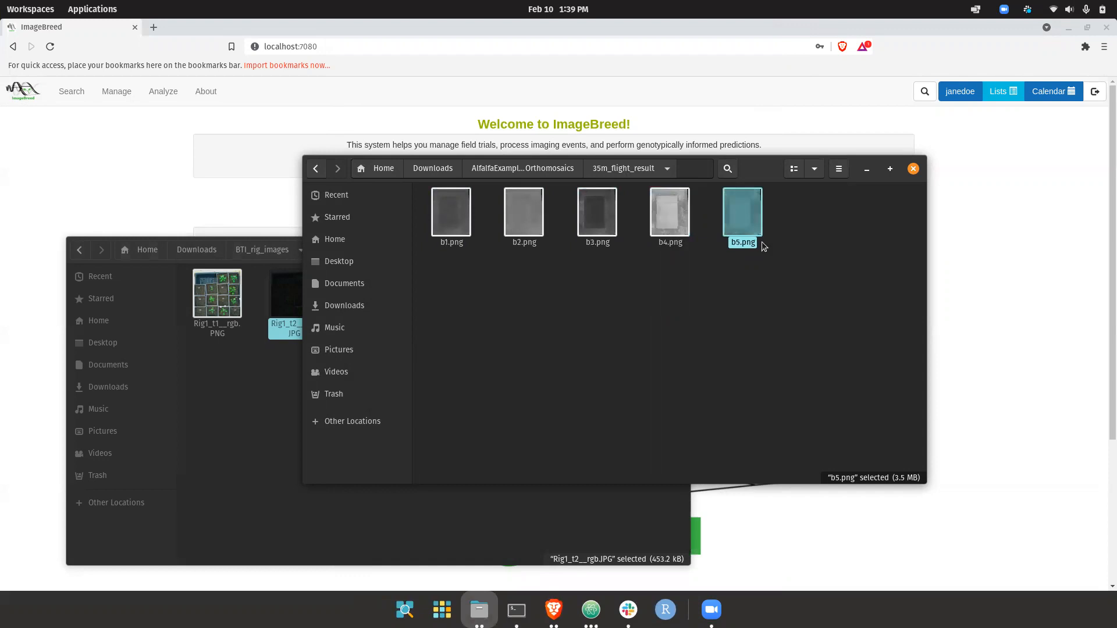
left_click(628, 288)
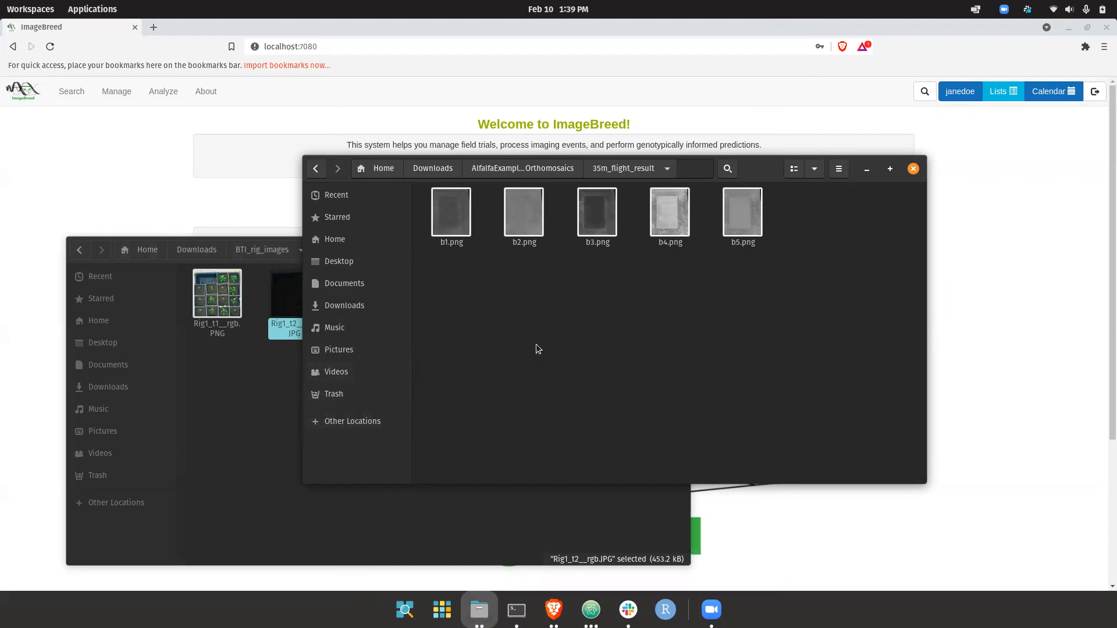
- Switch to ImageBreed in the browser and open the detail page of field_trial1 under the Breedbase program in Manage Trials
left_click(150, 182)
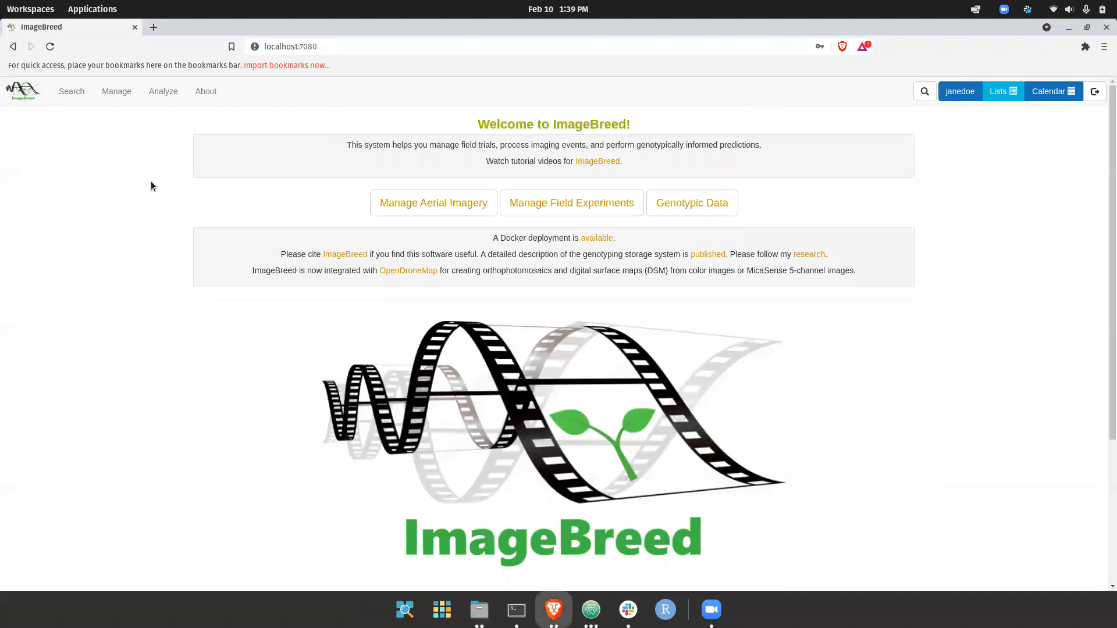
mouse_move(116, 92)
left_click(150, 206)
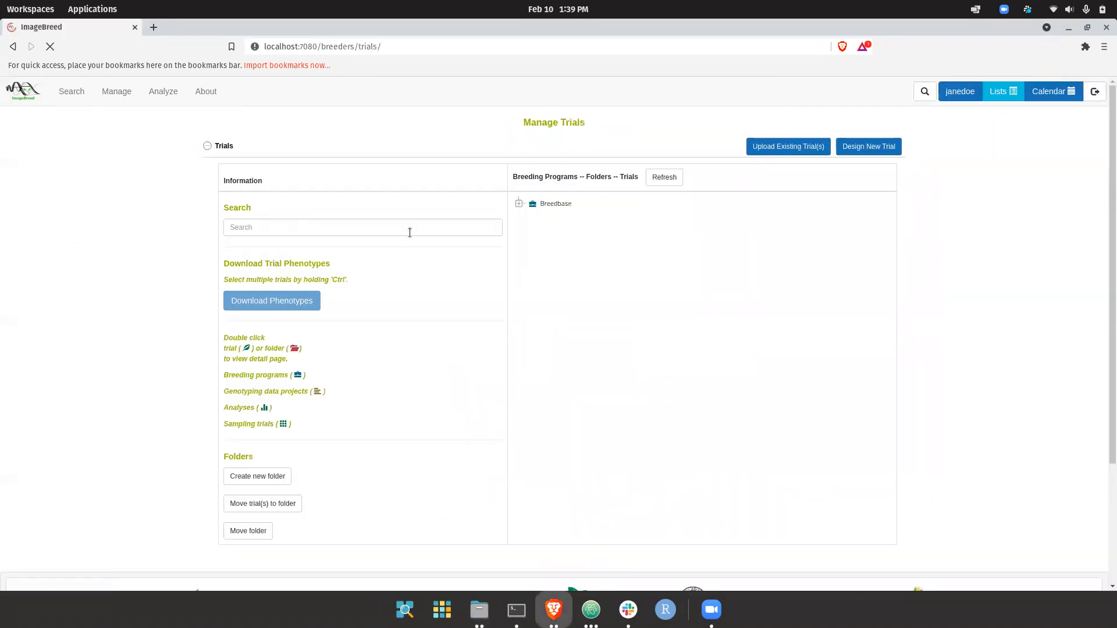
left_click(528, 202)
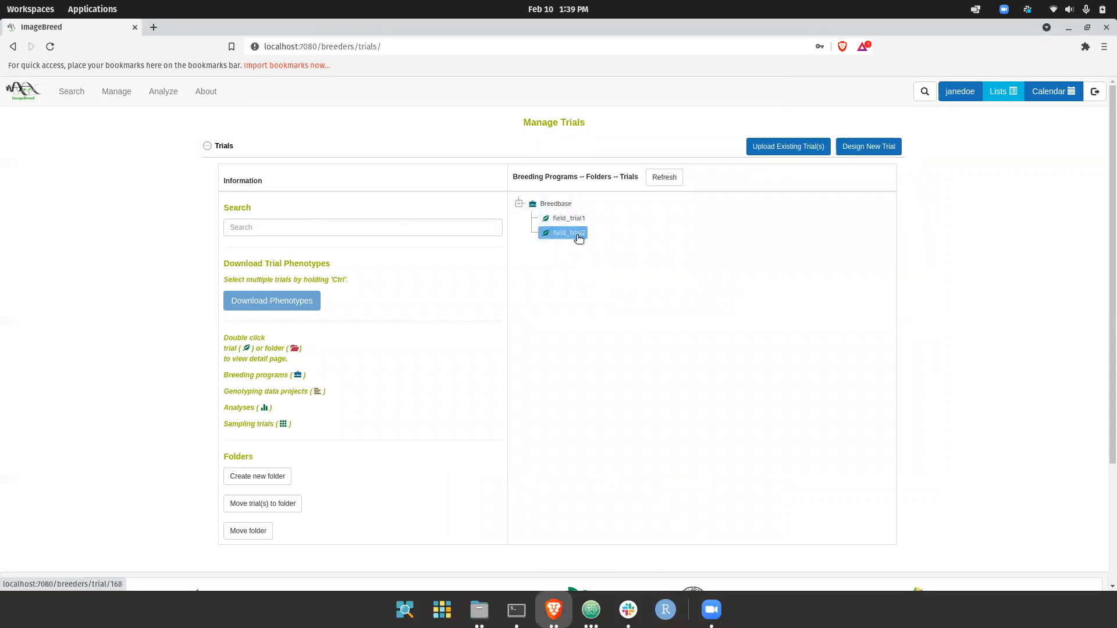
left_click(576, 220)
double_click(577, 223)
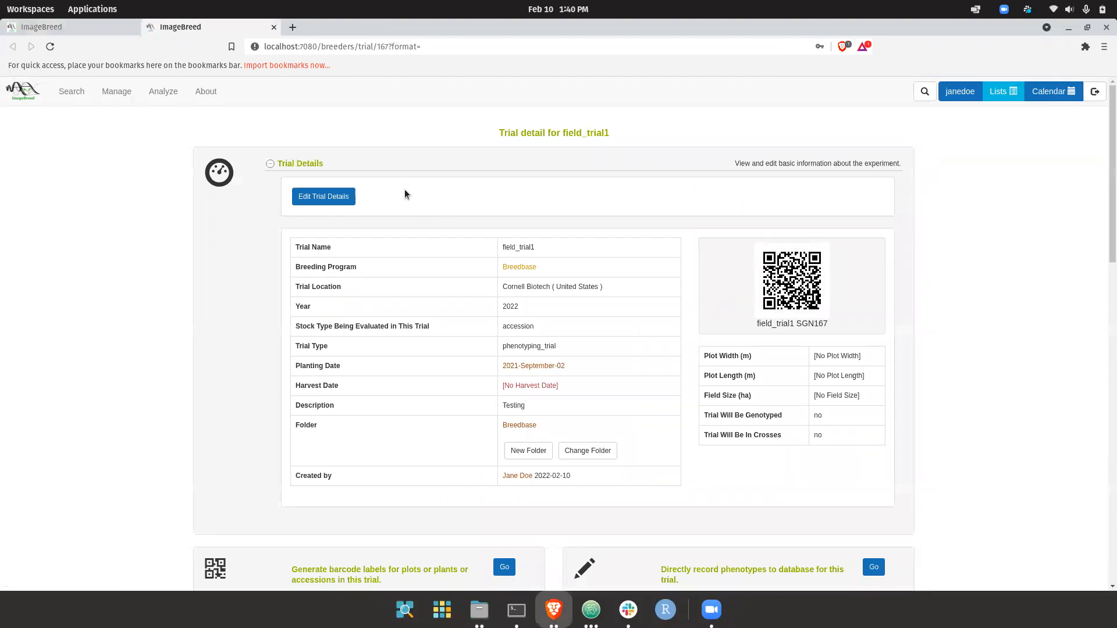
- Examine field_trial1's trial details and its plot map in the field layout section
double_click(582, 133)
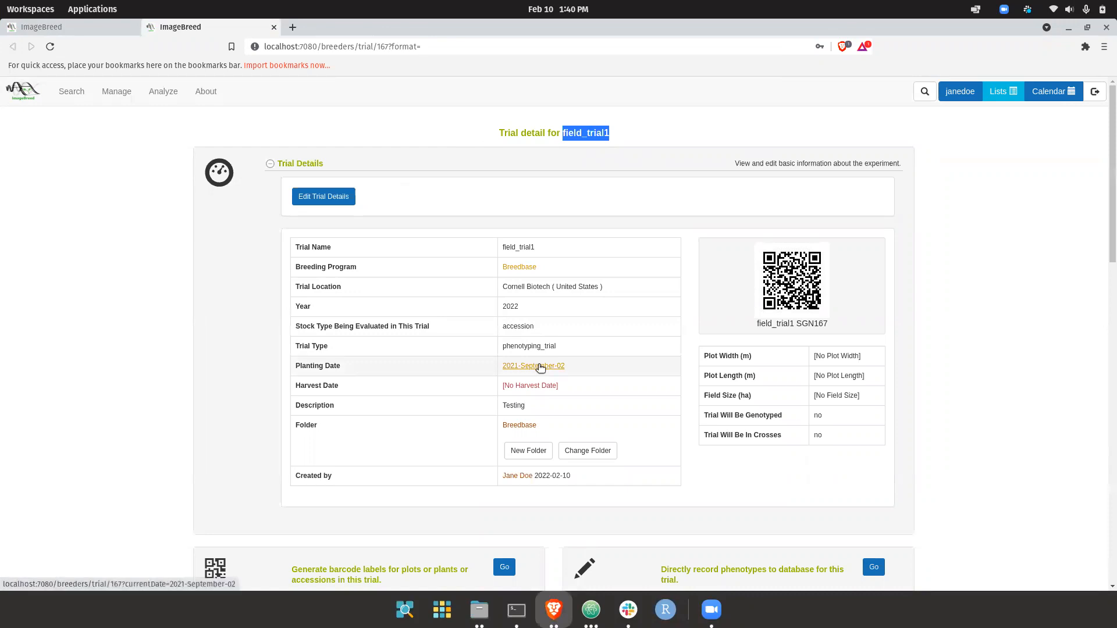
scroll(323, 326, "down", 5)
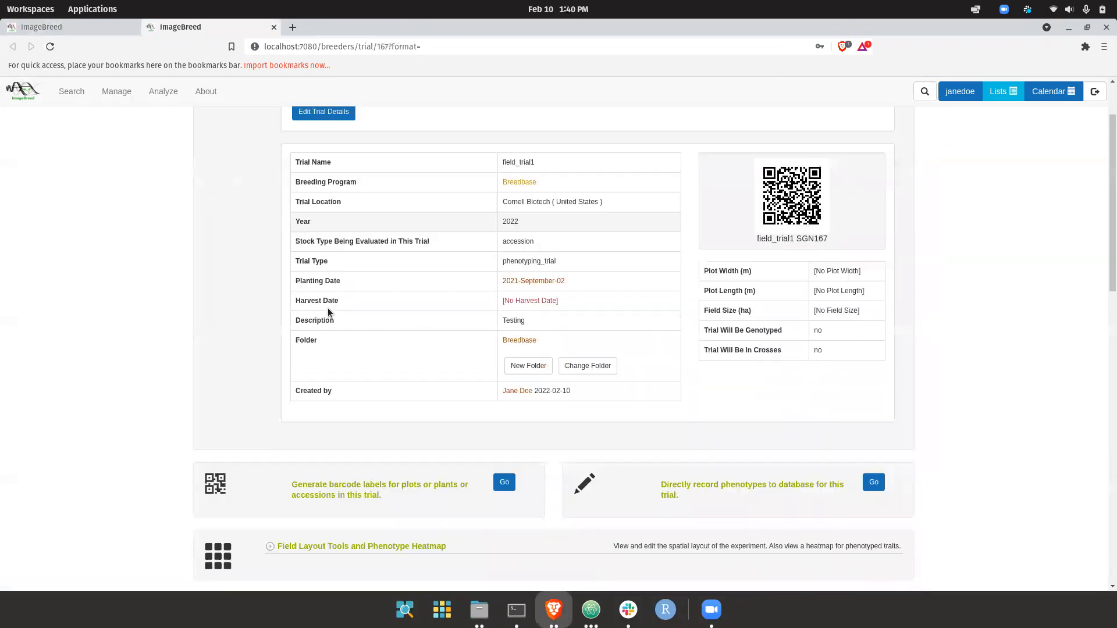
left_click(271, 331)
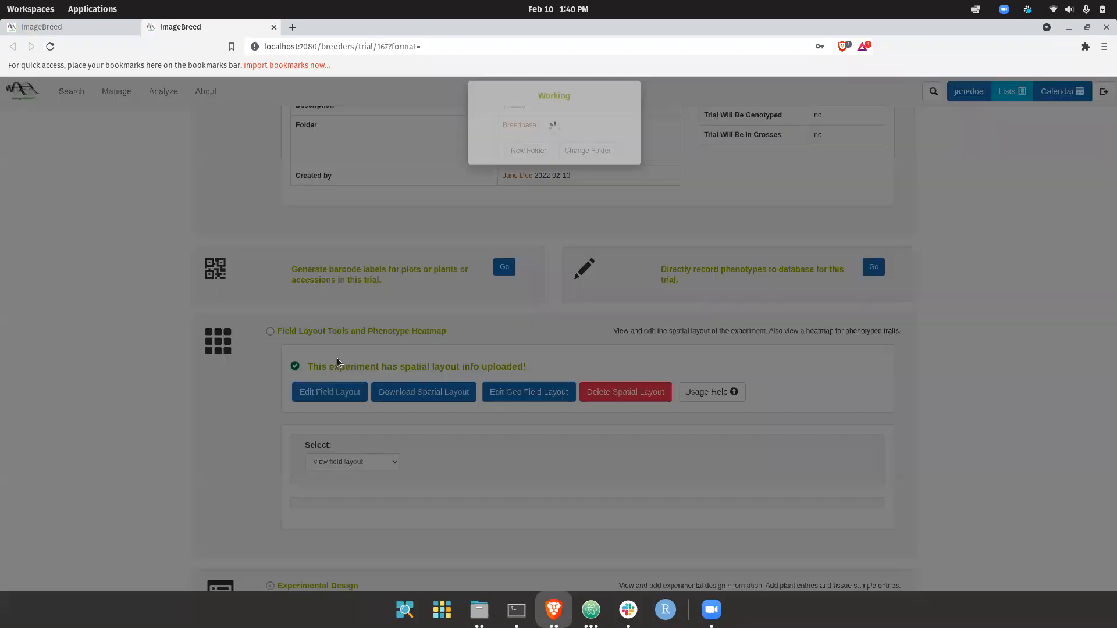
scroll(337, 361, "down", 5)
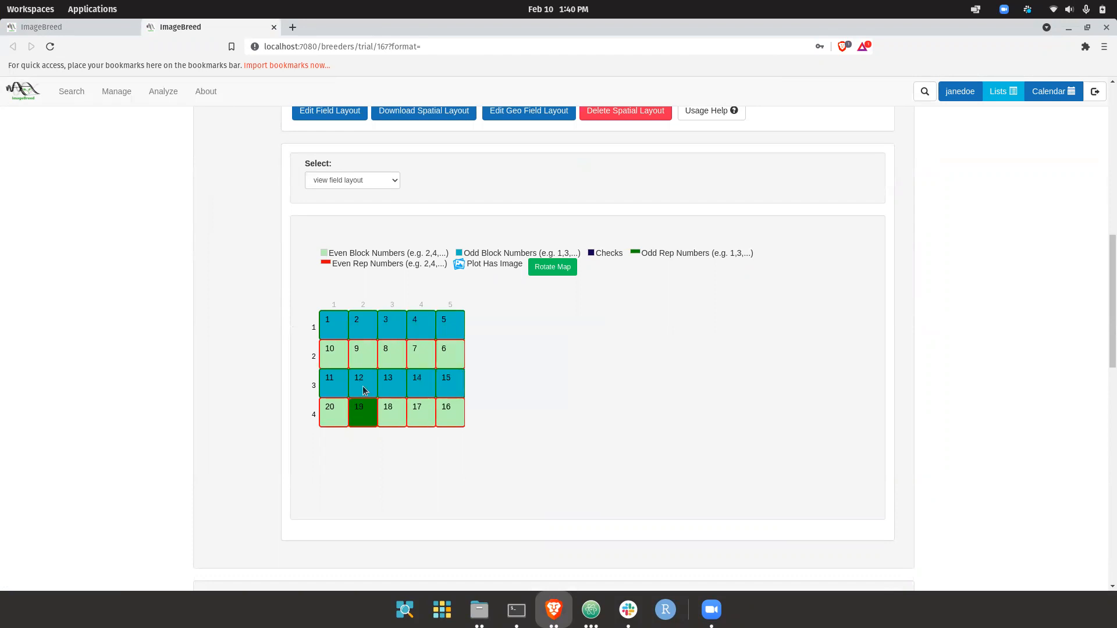
scroll(493, 320, "up", 10)
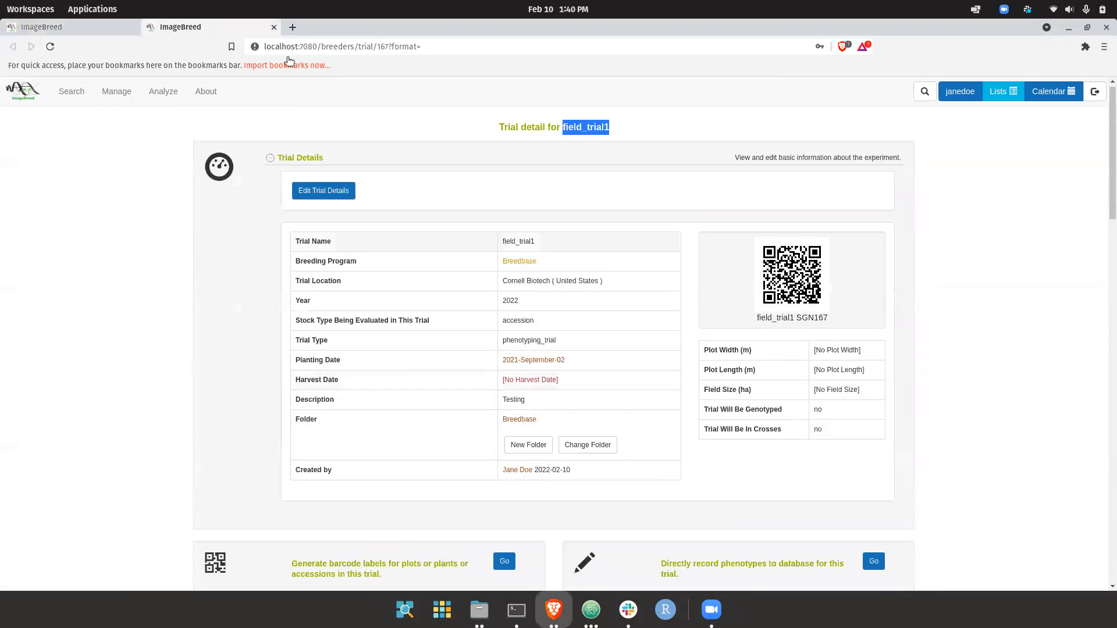
- Close field_trial1's page, open field_trial2's details, and save its planting date as 08/02/2021
left_click(273, 27)
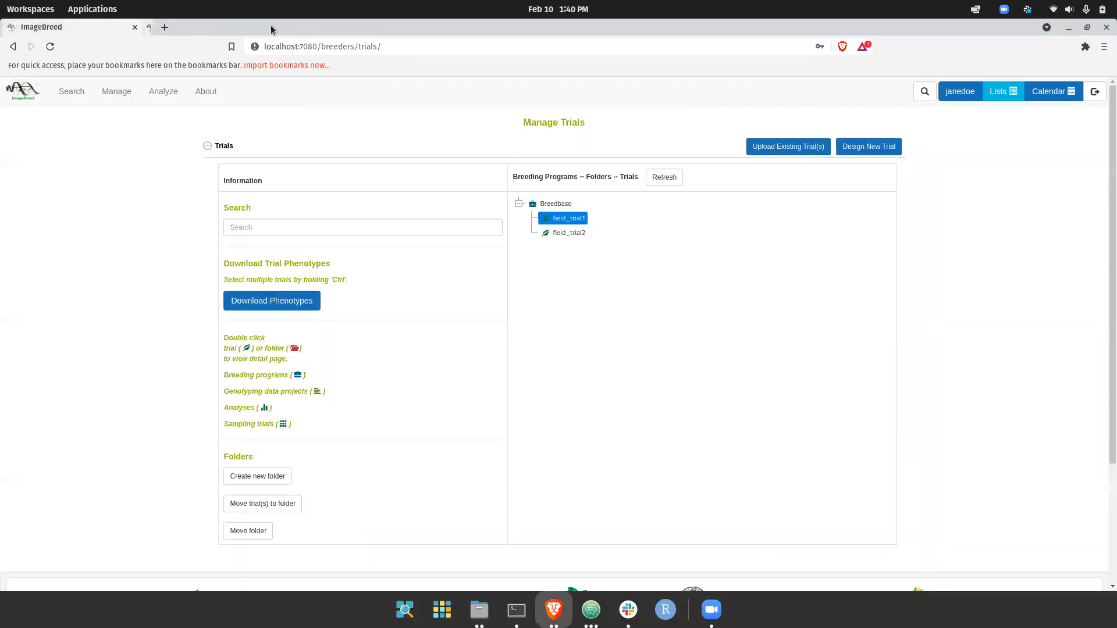
double_click(574, 233)
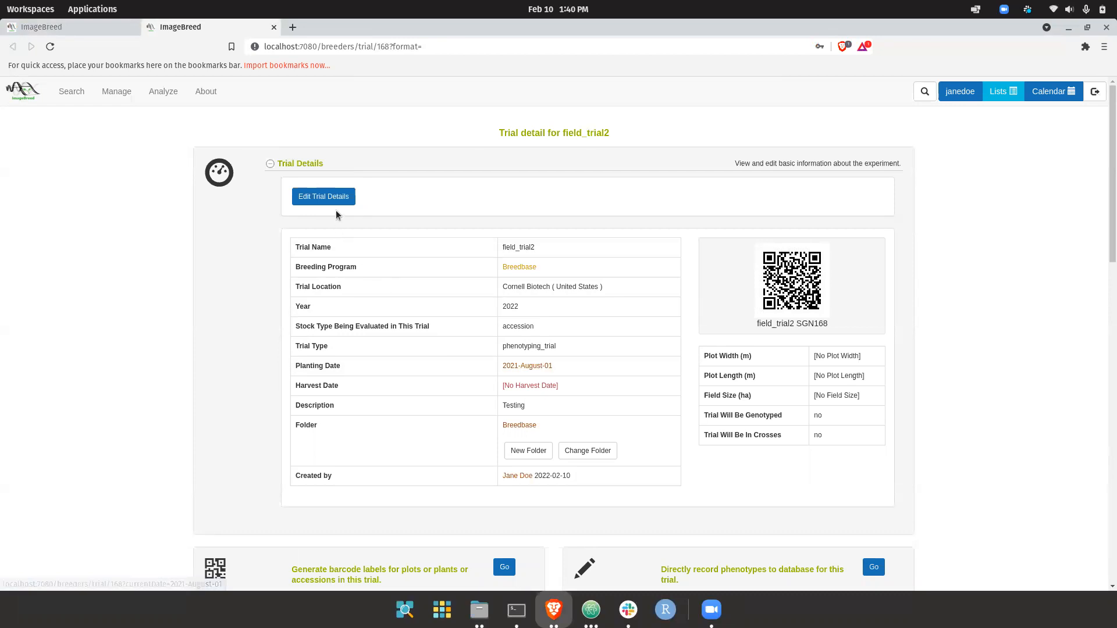
left_click(322, 195)
left_click(518, 285)
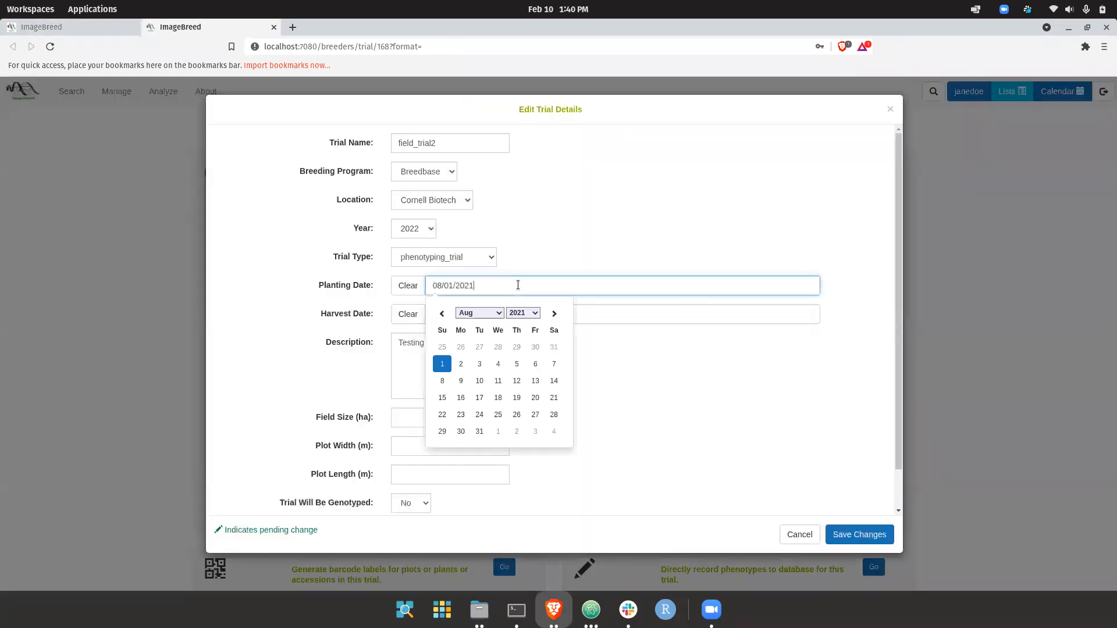
left_click(442, 314)
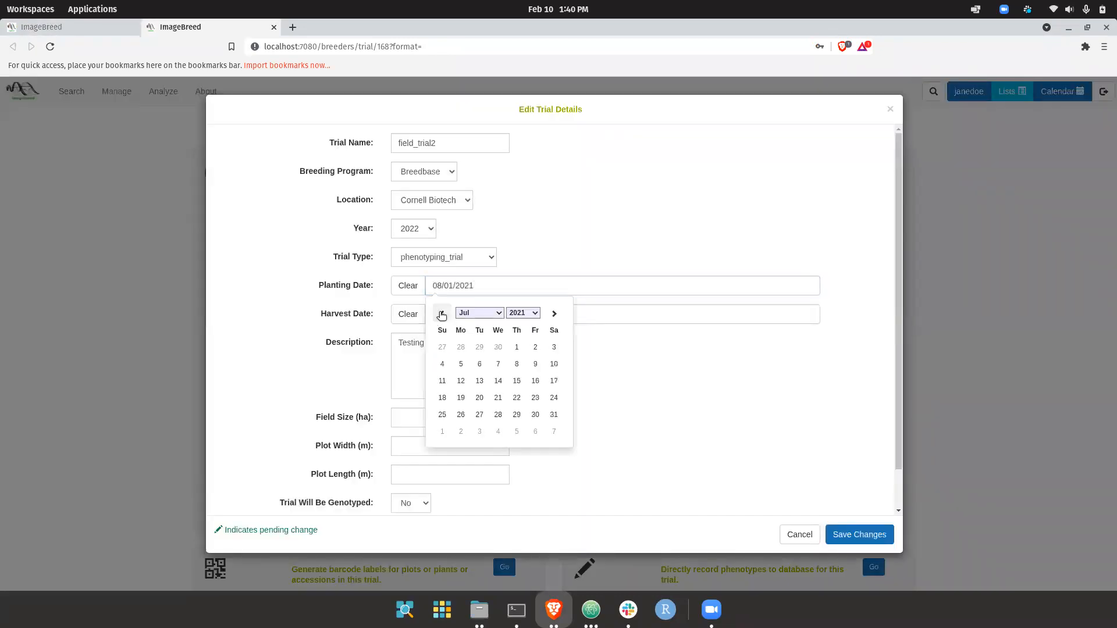
left_click(550, 314)
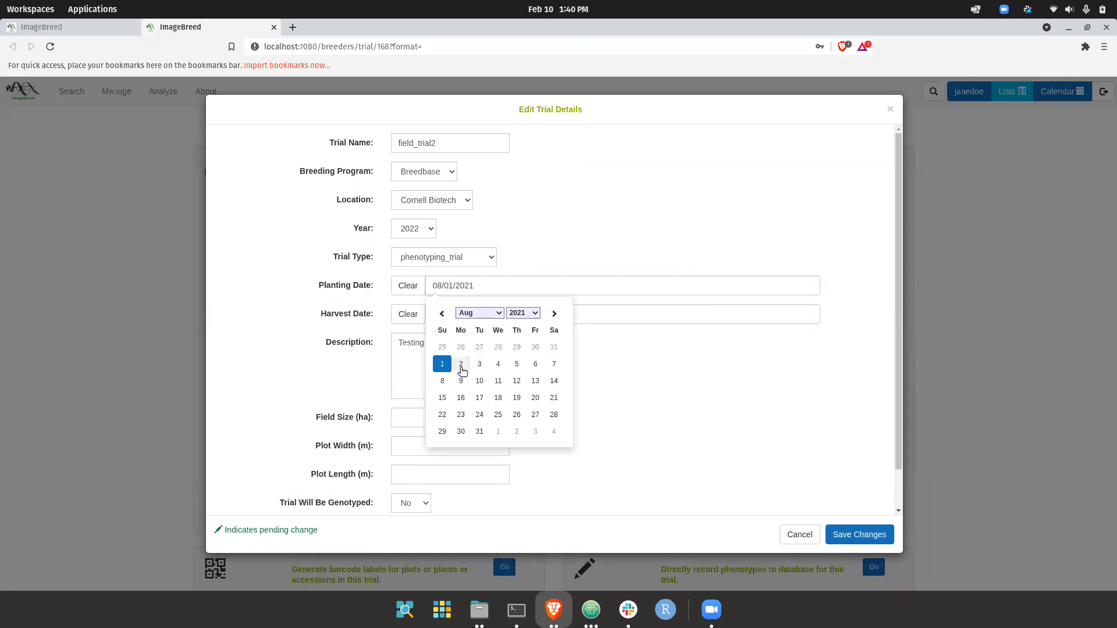
left_click(460, 365)
left_click(859, 534)
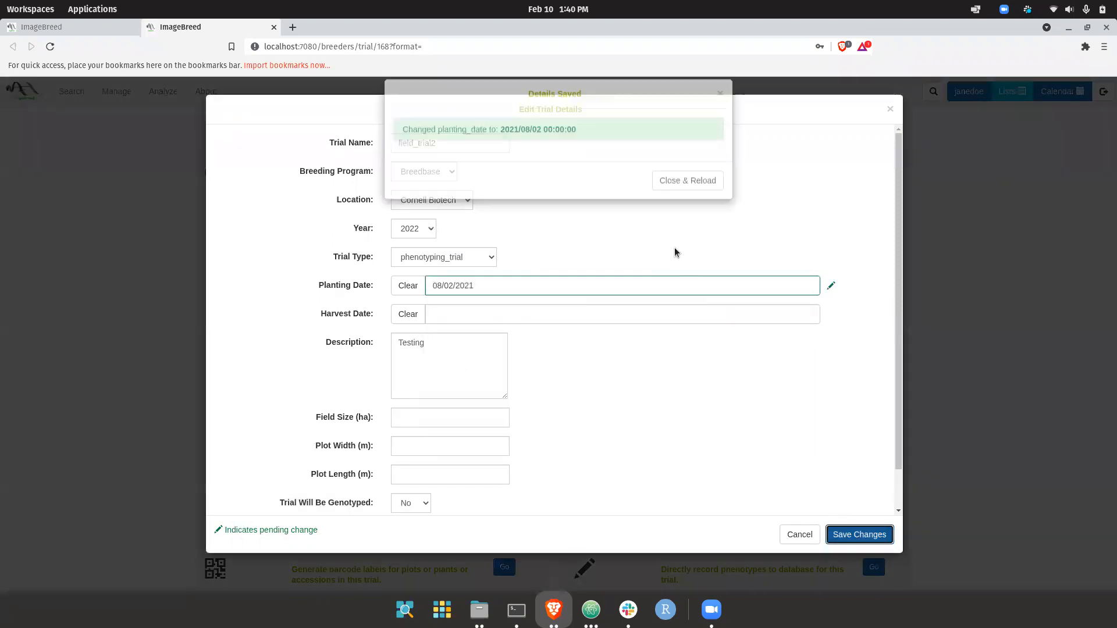
left_click(696, 194)
- Examine field_trial2's plot map in the field layout section and return to its trial details
scroll(268, 329, "down", 5)
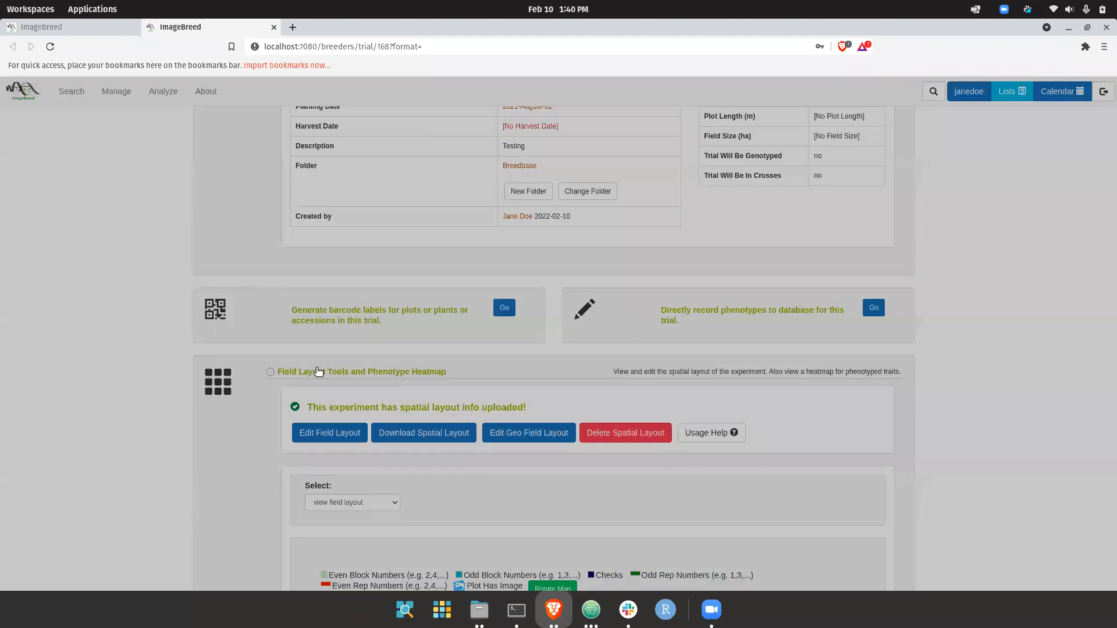
scroll(349, 314, "down", 6)
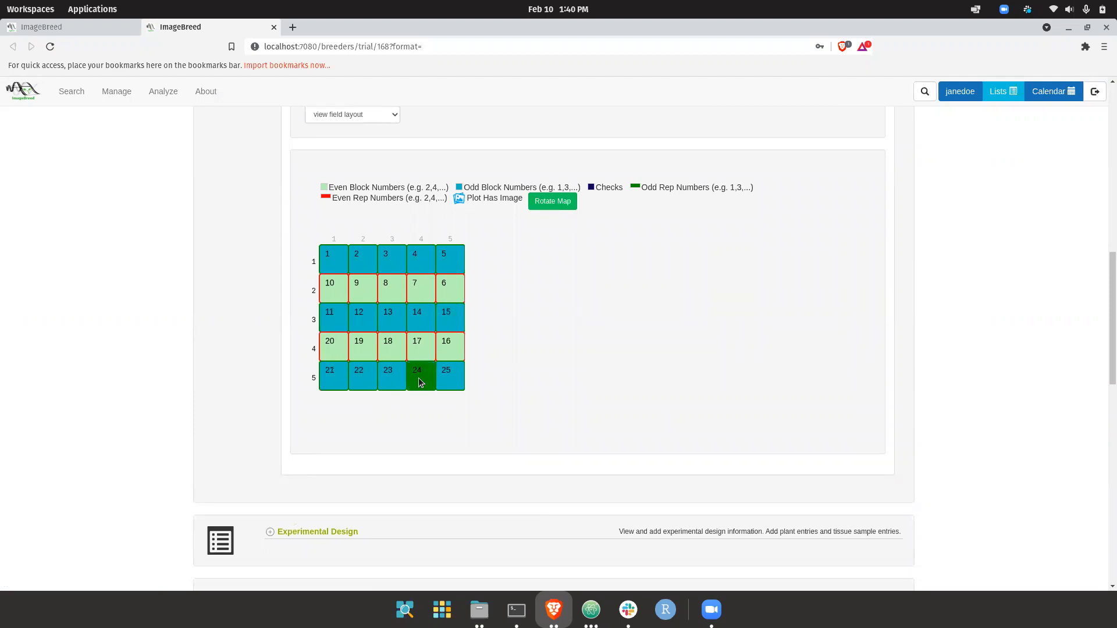
scroll(501, 379, "up", 15)
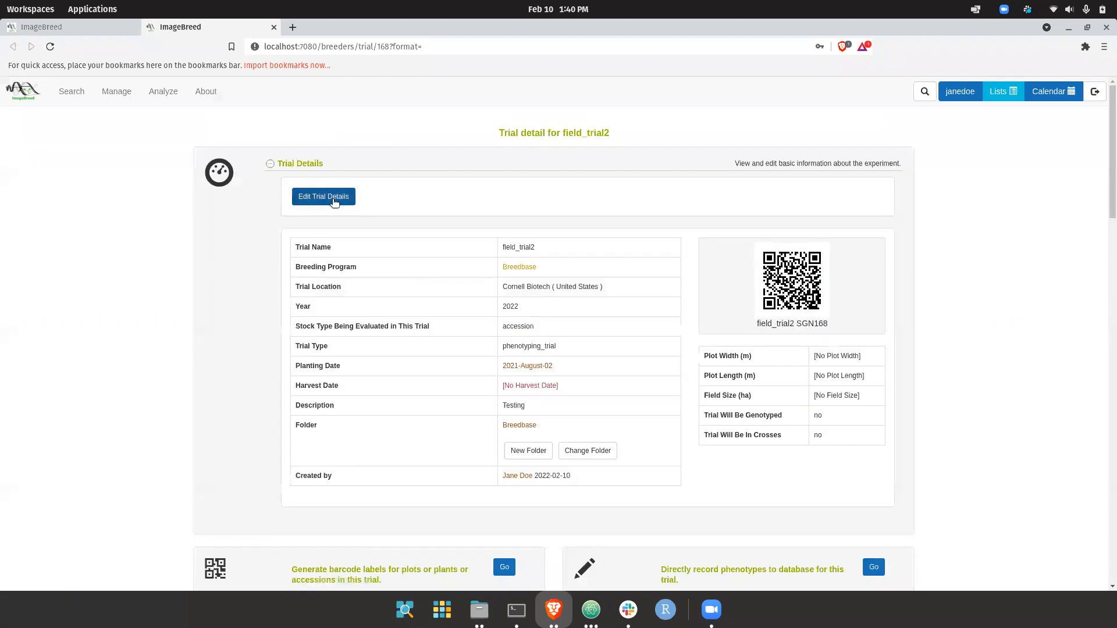
- Close field_trial2's page and open the Upload Imagery workflow from Manage Aerial Imagery
mouse_move(120, 104)
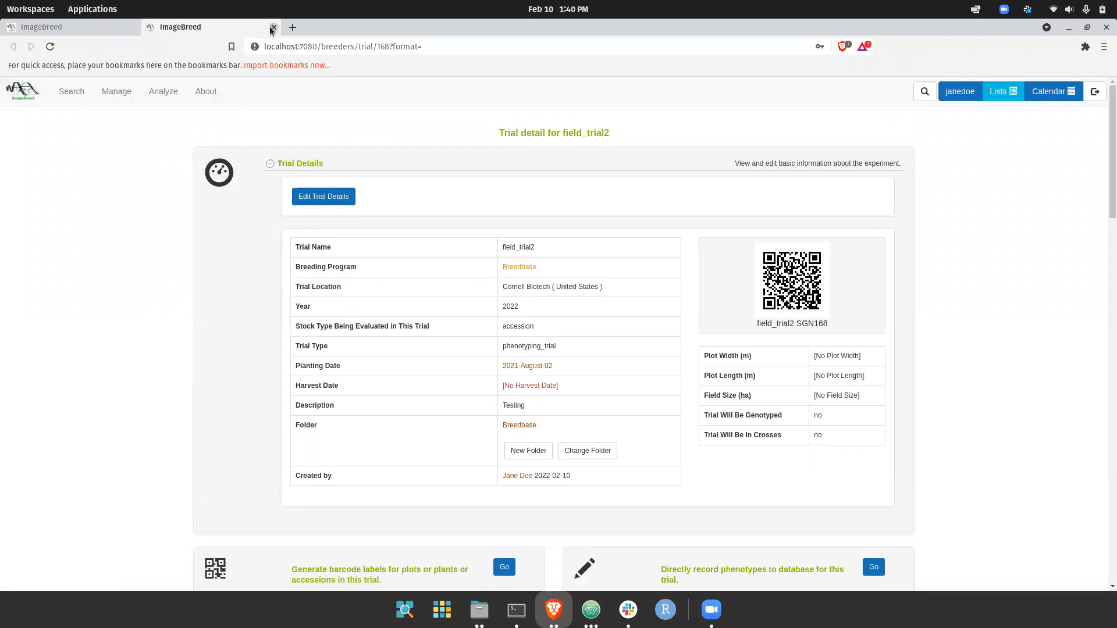
left_click(274, 27)
left_click(132, 124)
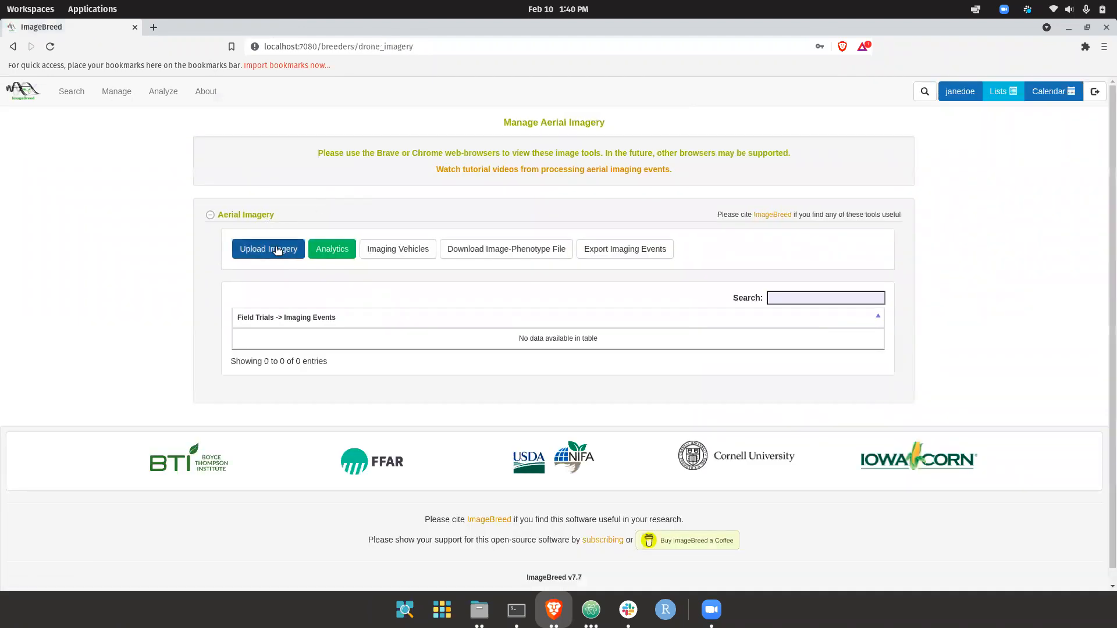
left_click(269, 249)
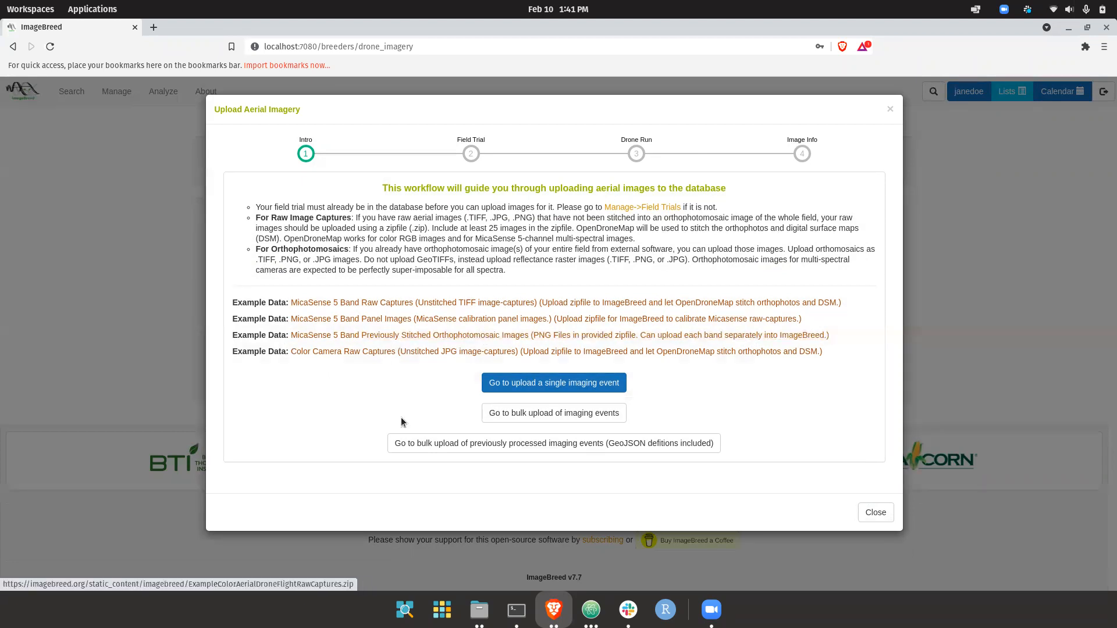
- Highlight band images b1.png to b5.png in the 35m_flight_result folder, and return to the workflow to begin a single imaging event upload
left_click(479, 610)
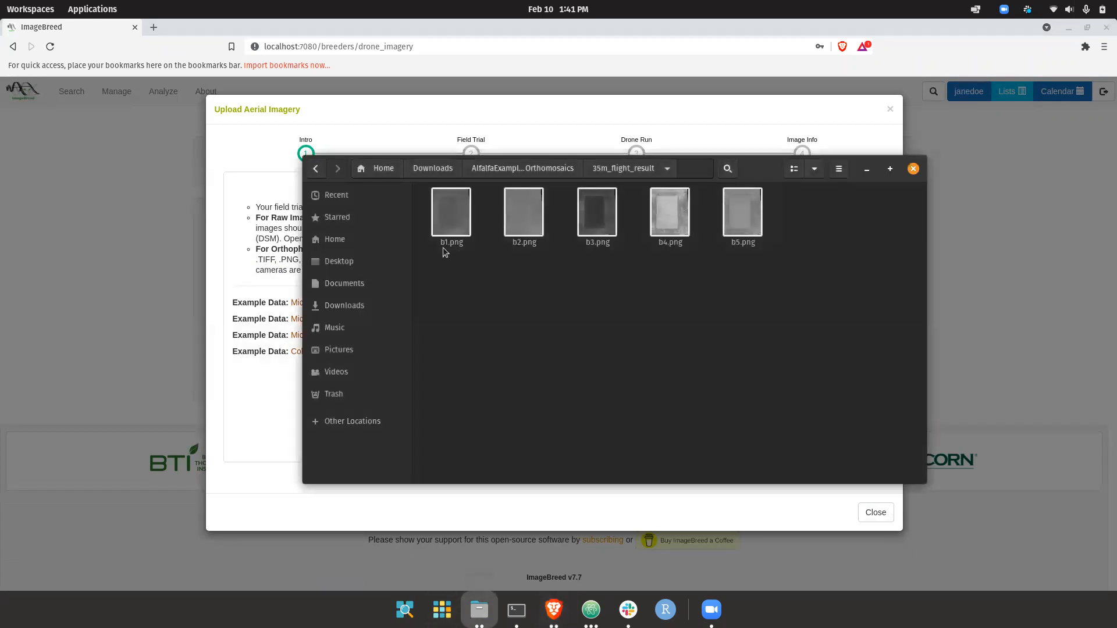
left_click_drag(442, 264, 745, 201)
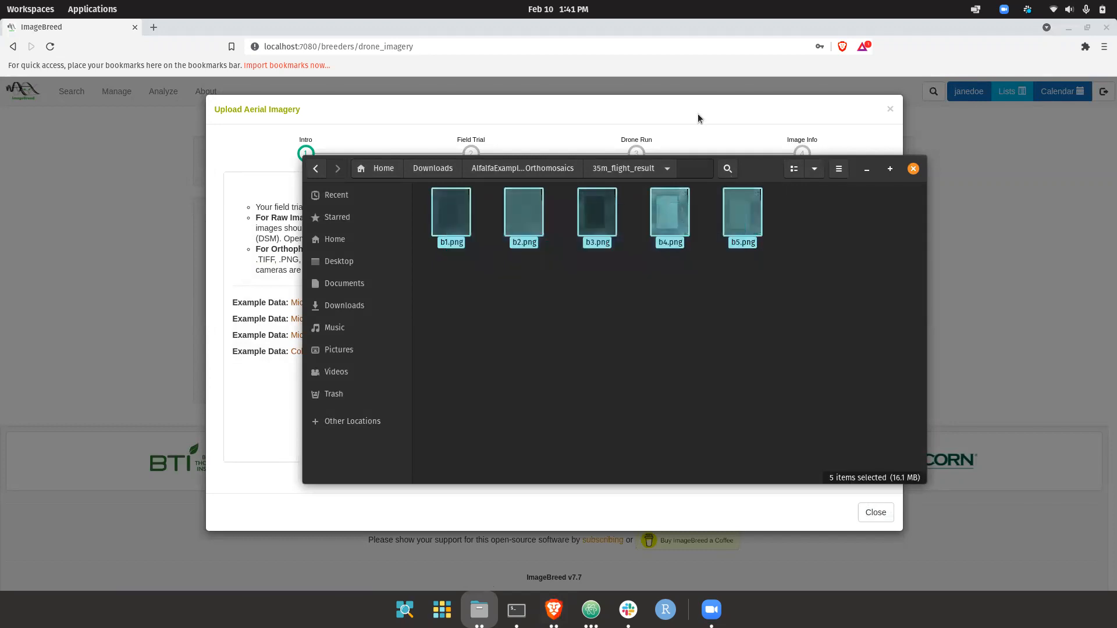
left_click(697, 114)
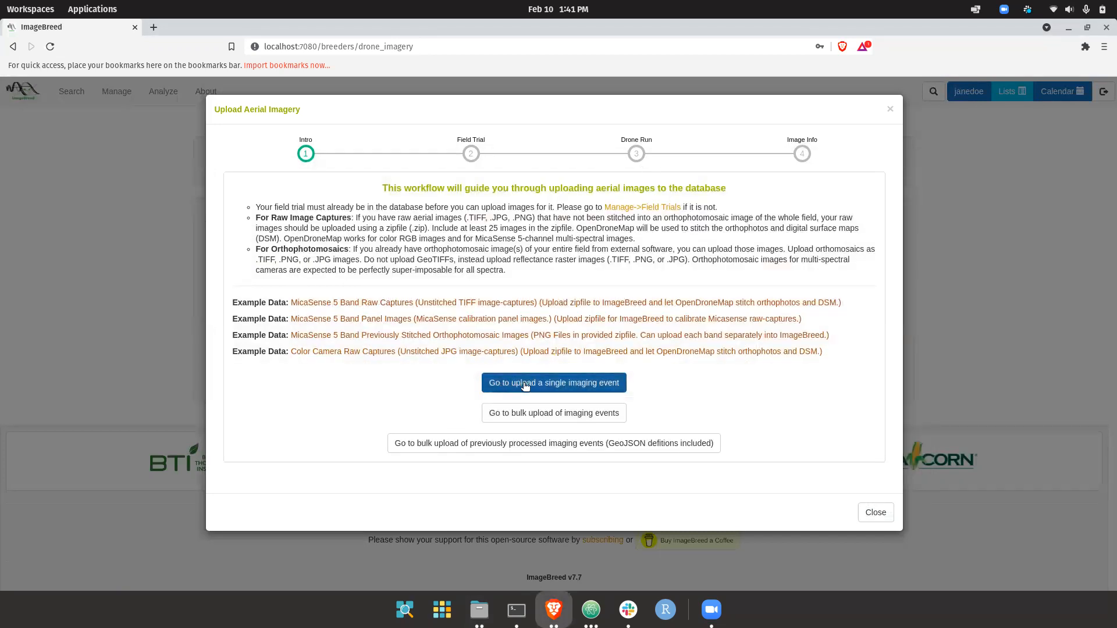
left_click(546, 386)
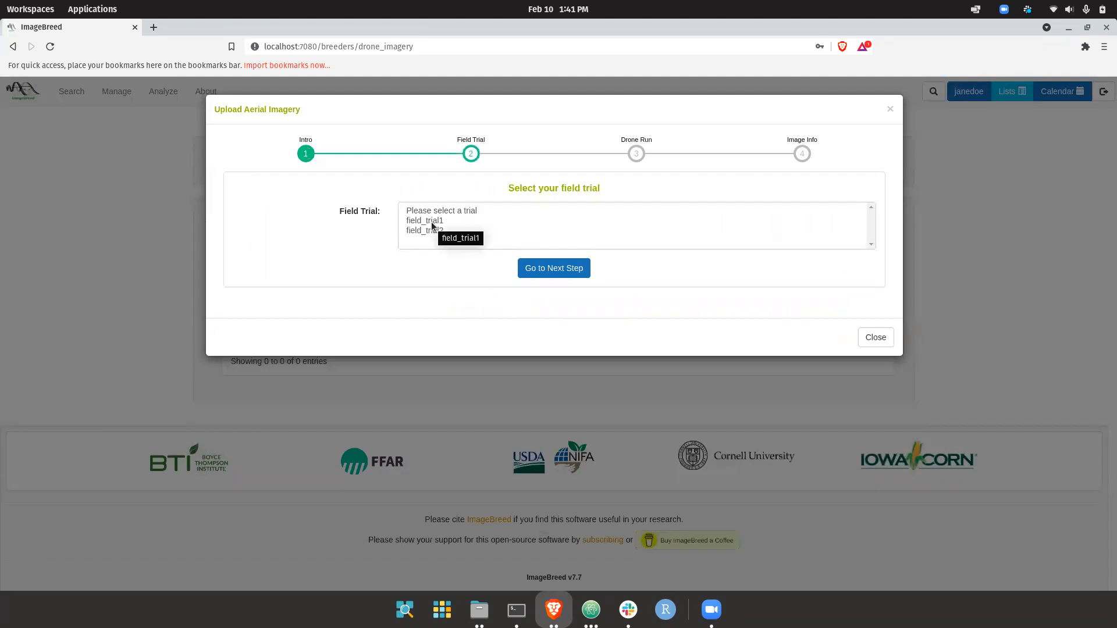
- Select field_trial1 and field_trial2 for the imaging event, and view b4.png from the 35m_flight_result folder before returning to the upload workflow
left_click_drag(432, 225, 436, 235)
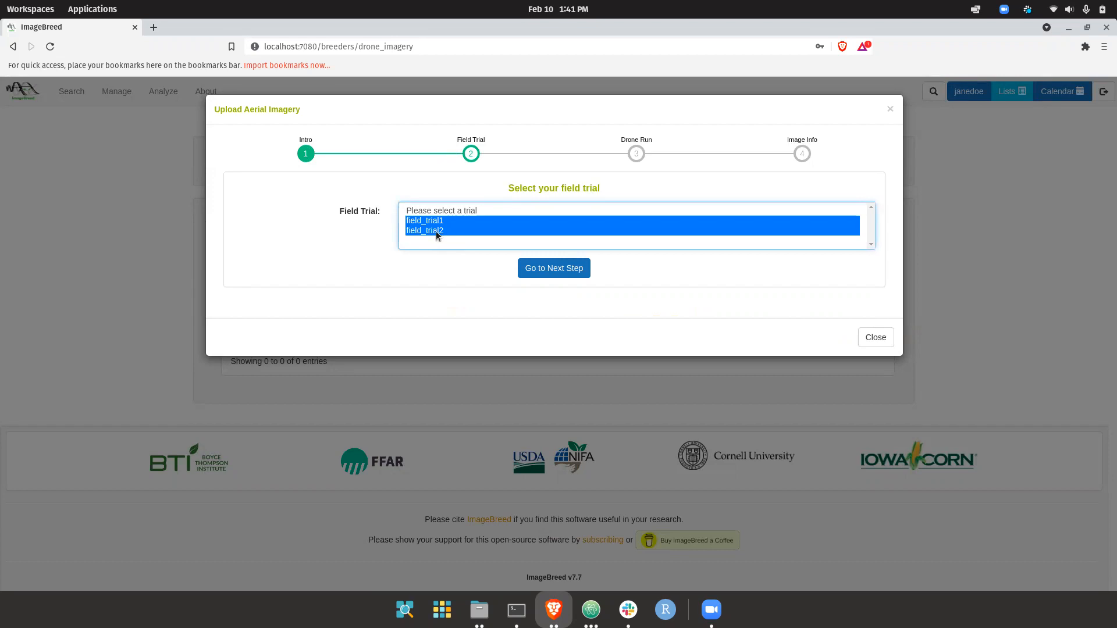
left_click(480, 610)
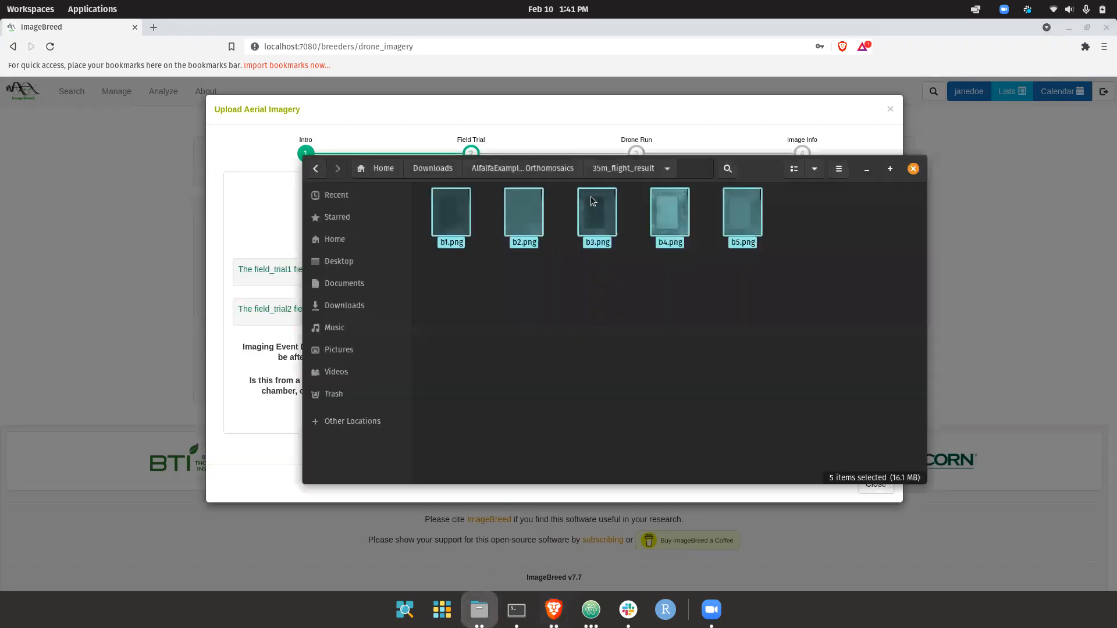
double_click(672, 215)
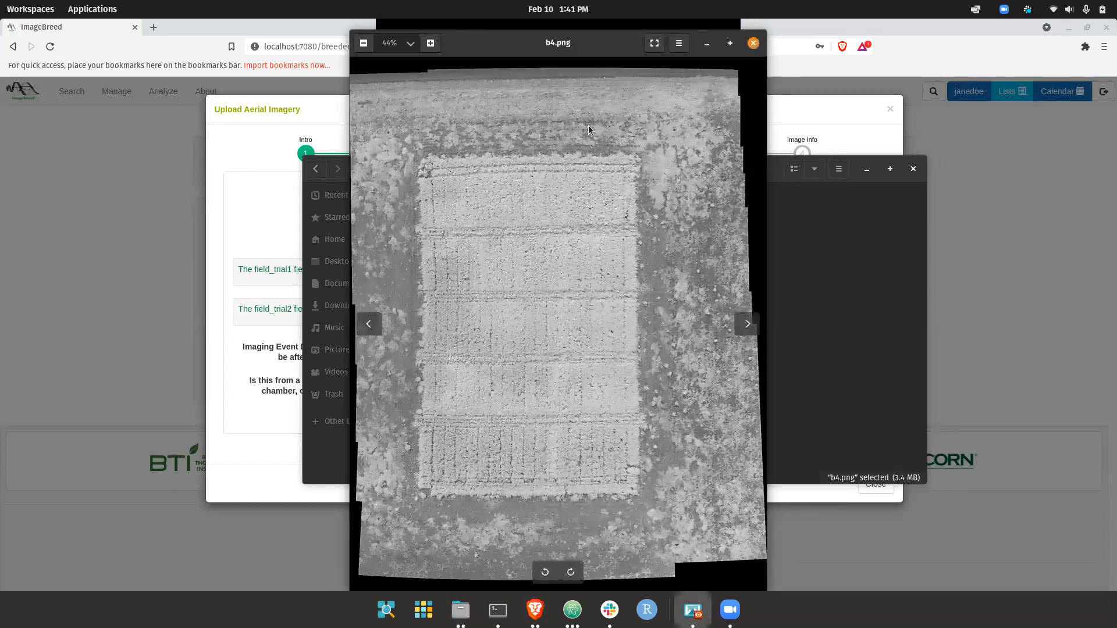
left_click(753, 43)
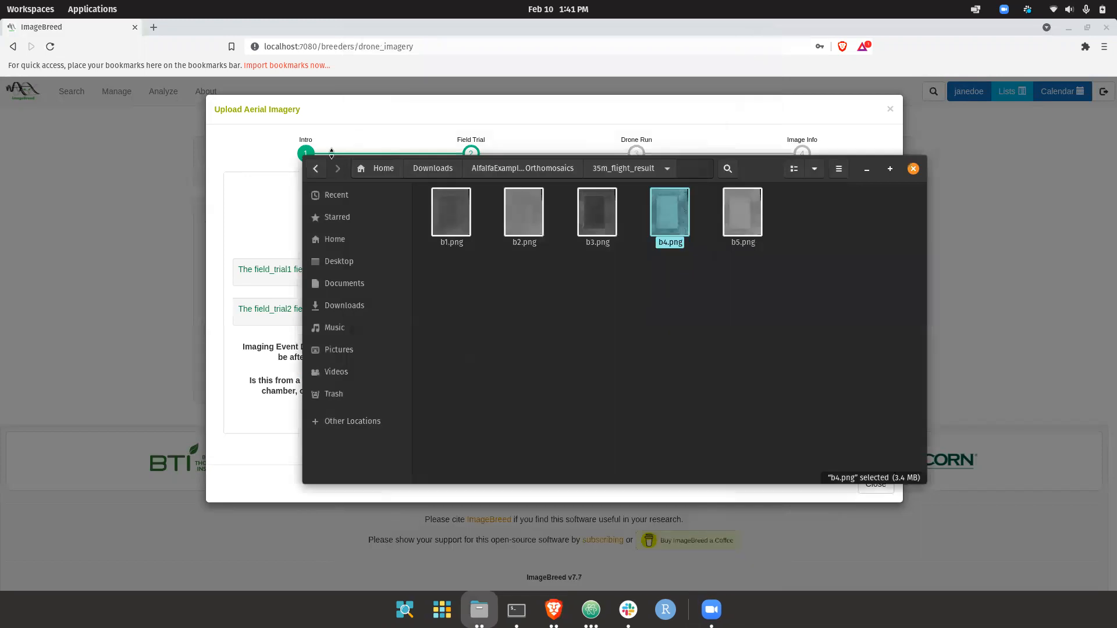
left_click(271, 232)
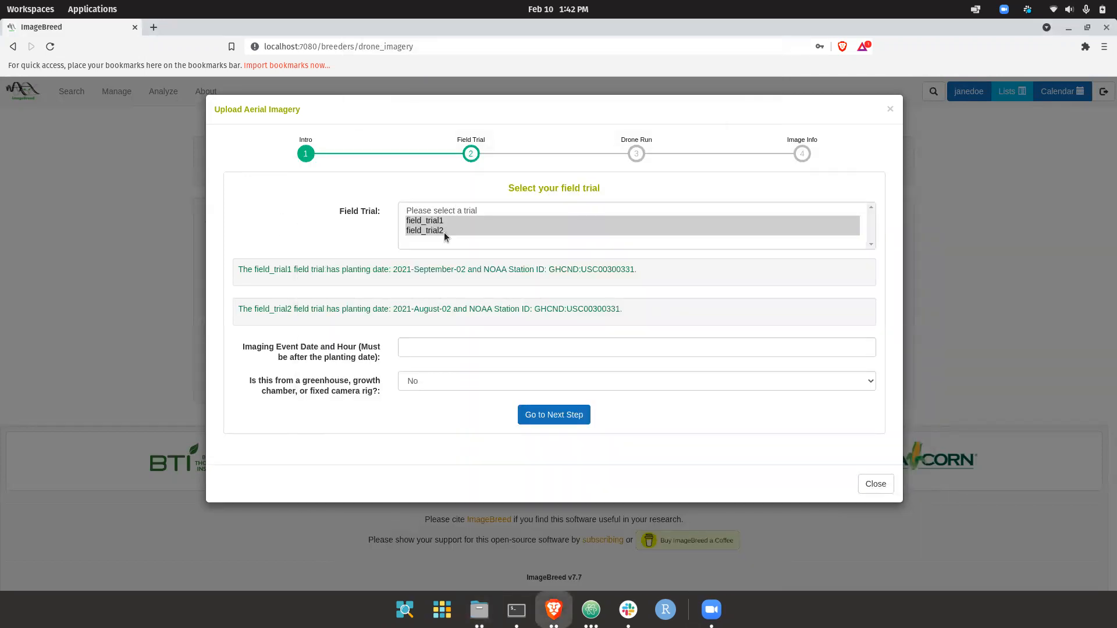
- Set the imaging event date and hour to 2021/12/08 00:00:00
left_click(406, 348)
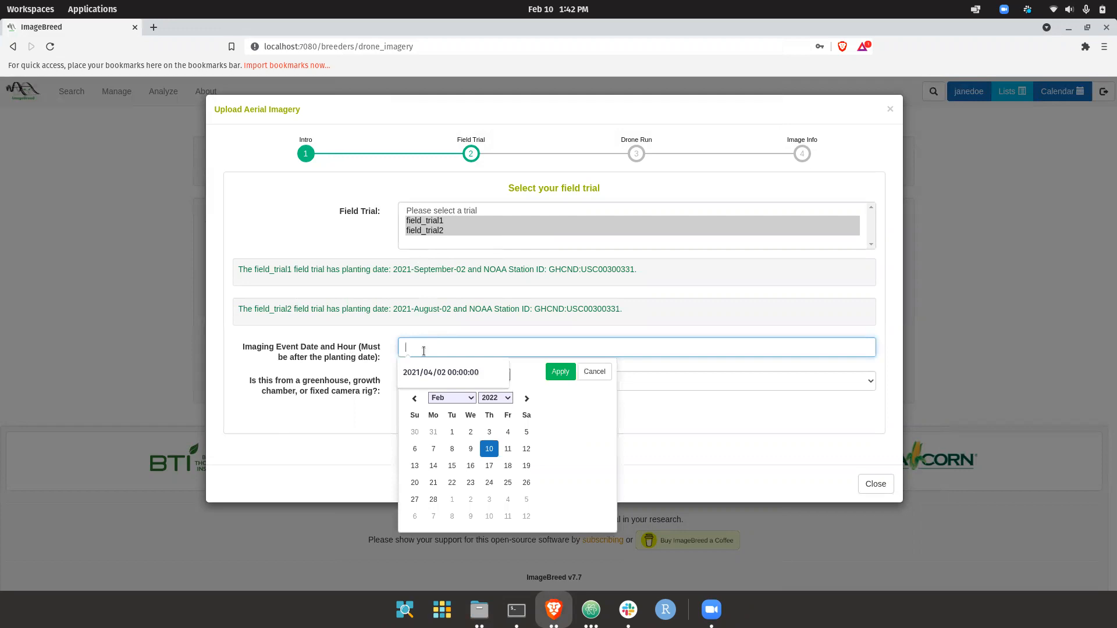
left_click(415, 398)
left_click(415, 399)
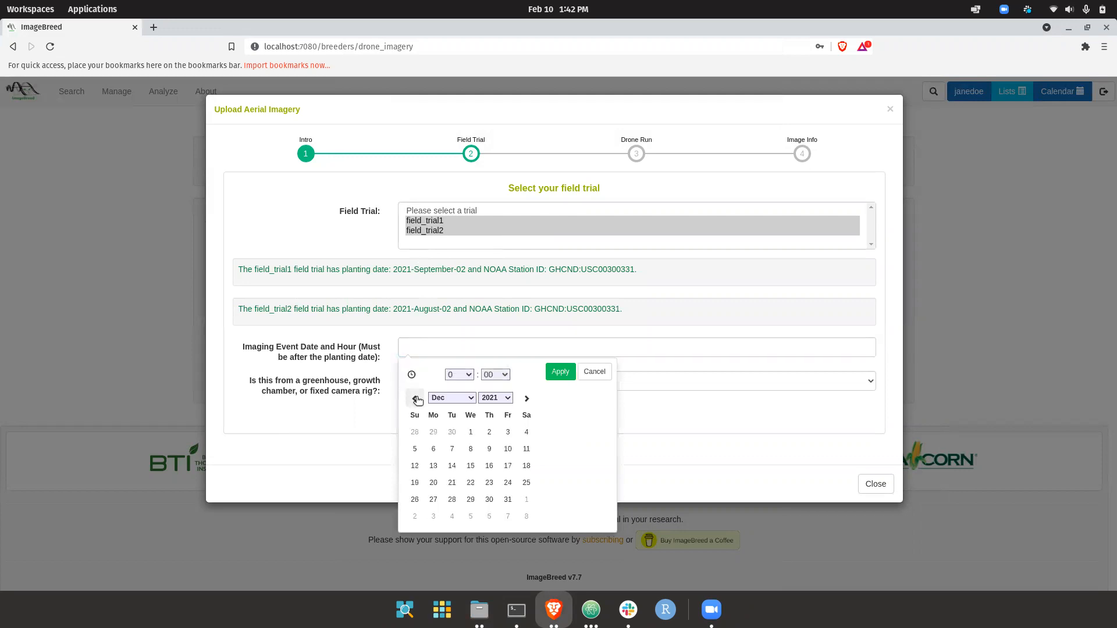
left_click(472, 451)
left_click(465, 376)
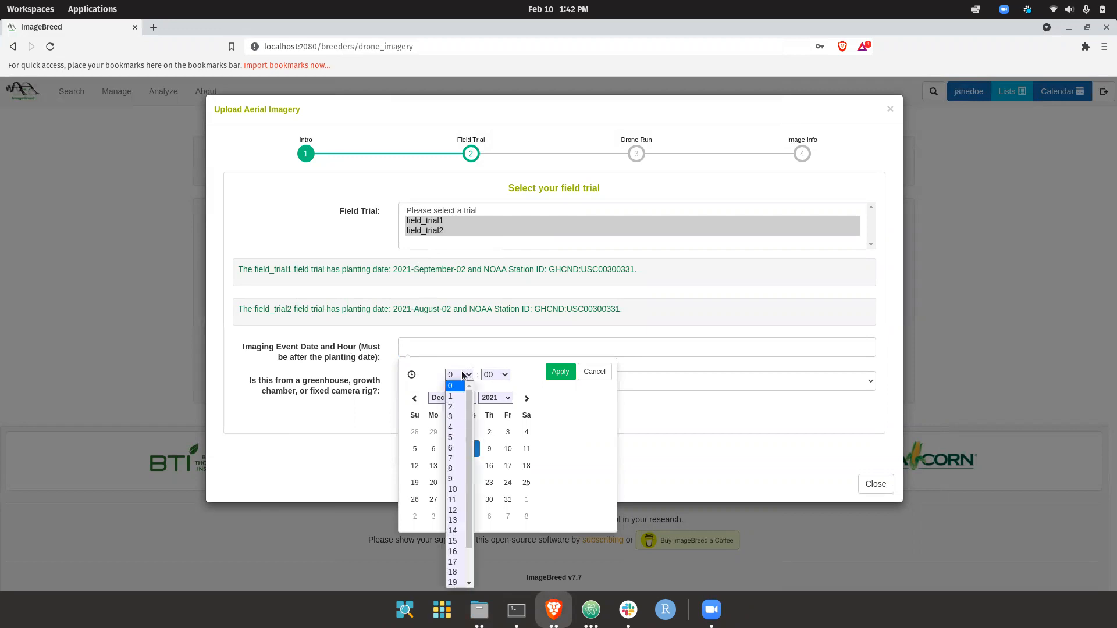
left_click(464, 374)
left_click(567, 372)
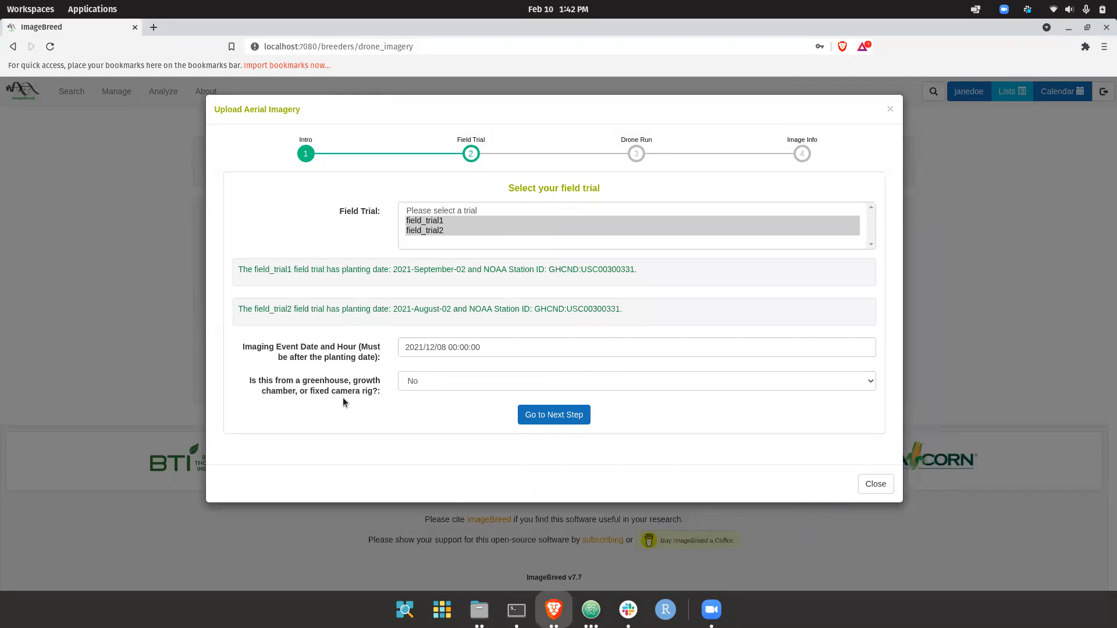
- View the rig image Rig1_t2__rgb.JPG in the BTI_rig_images folder, close that folder, and return to the upload workflow
left_click(479, 610)
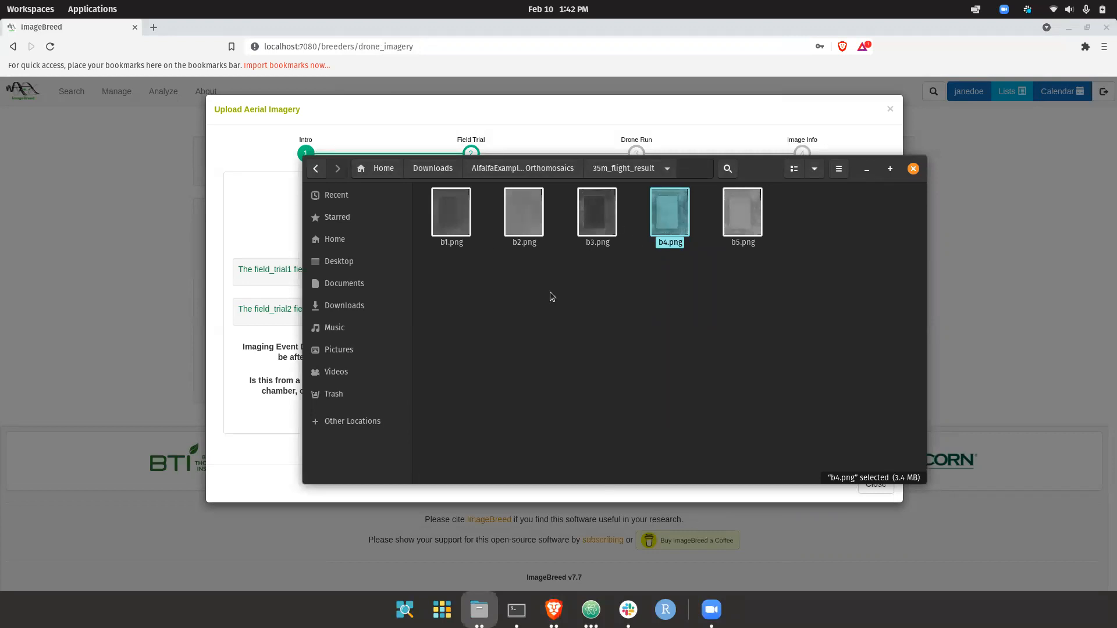
left_click(479, 610)
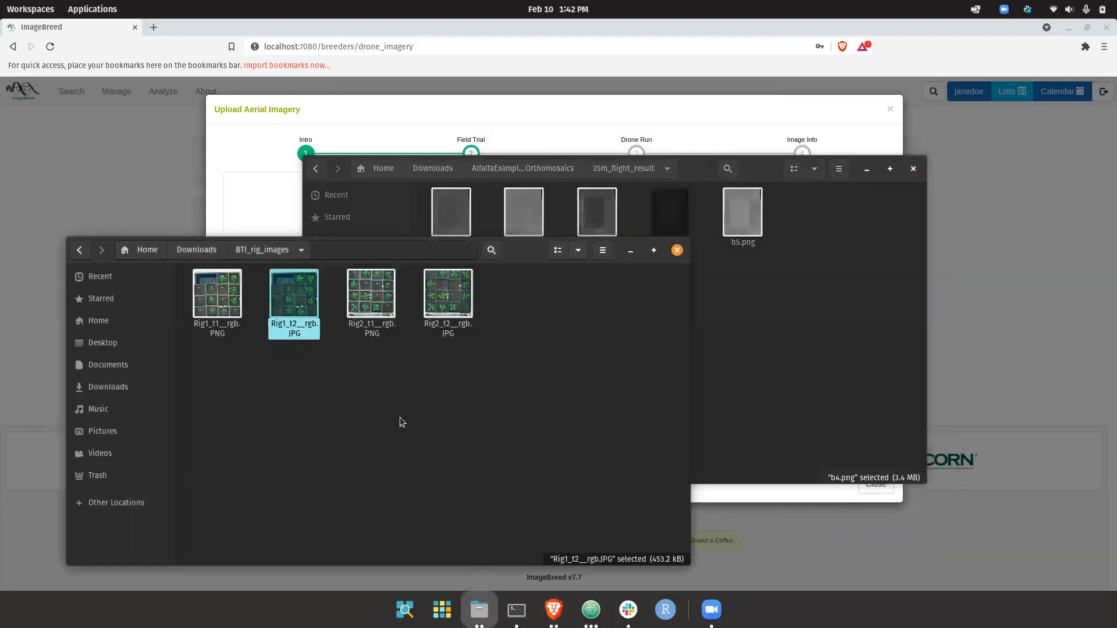
double_click(299, 316)
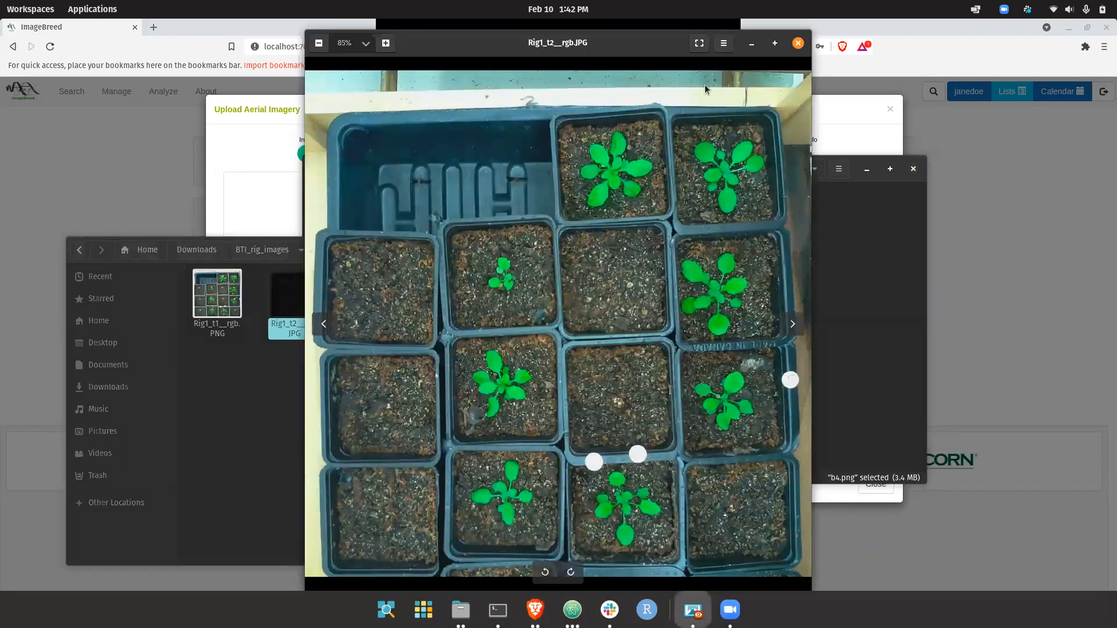
left_click(795, 43)
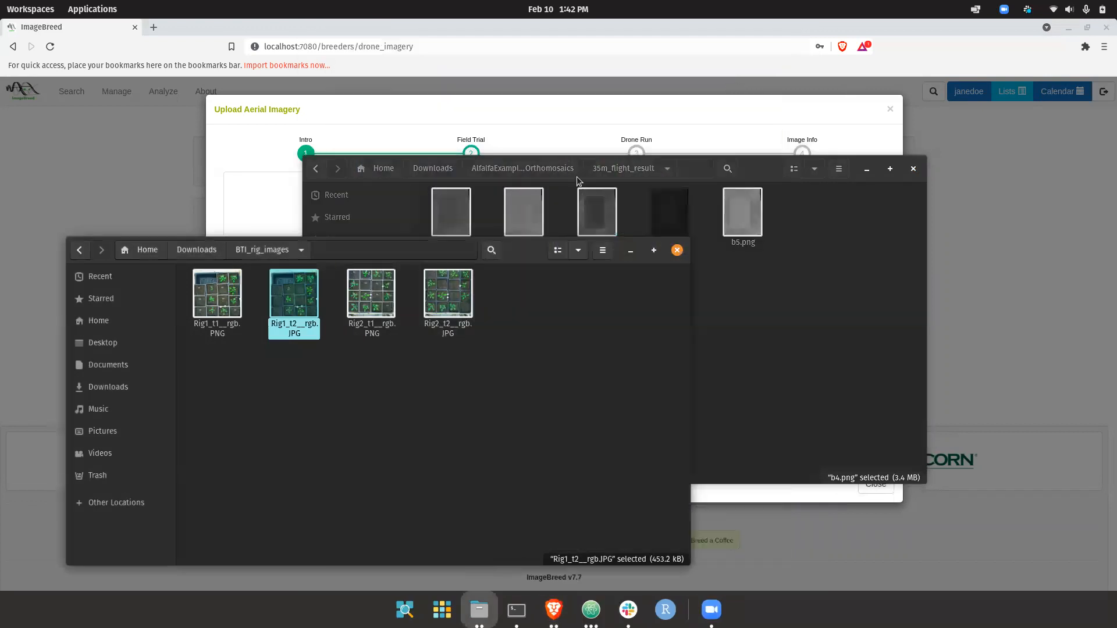
left_click(674, 249)
left_click(276, 303)
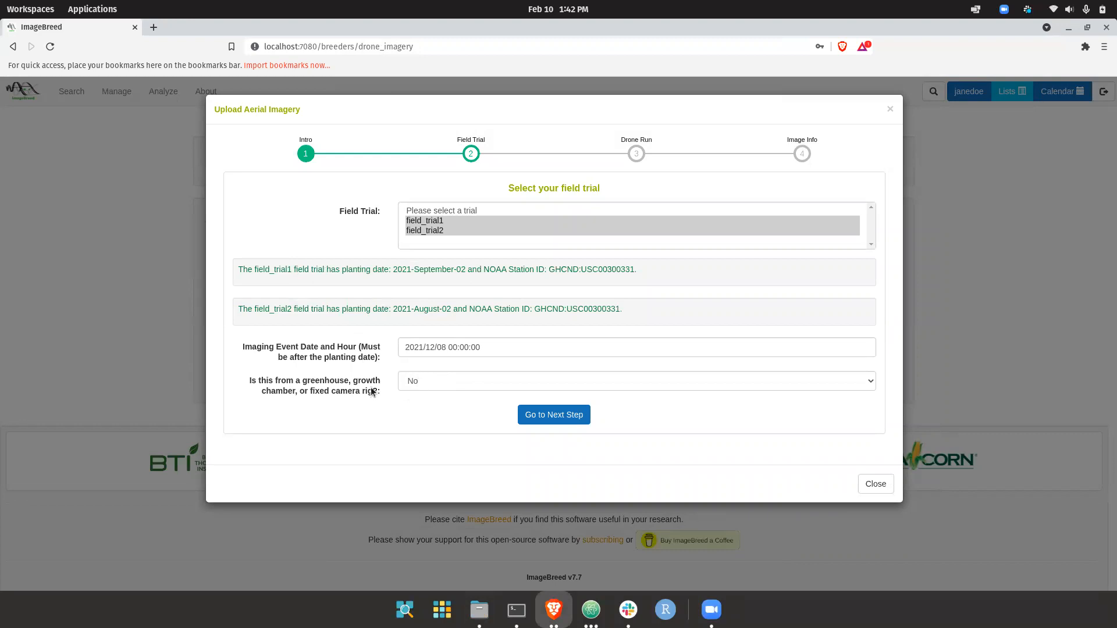
- Proceed to the Drone Run stage and set the event type to Medium to High Resolution Aerial Drone Image(s) and the sensor to Micasense 5 Bands
left_click(530, 414)
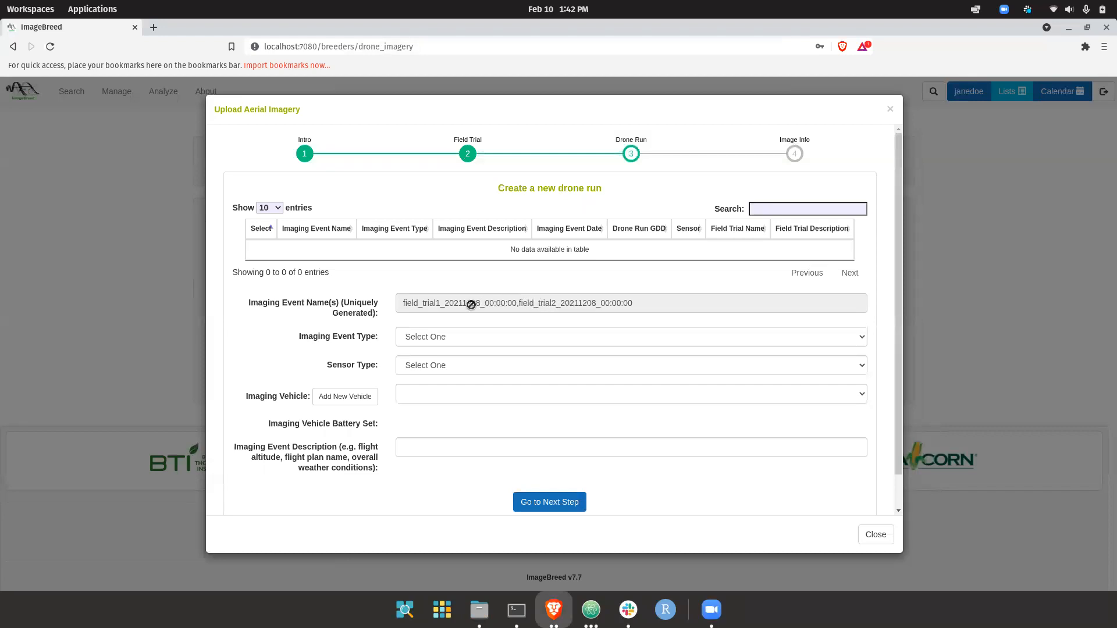
left_click(419, 339)
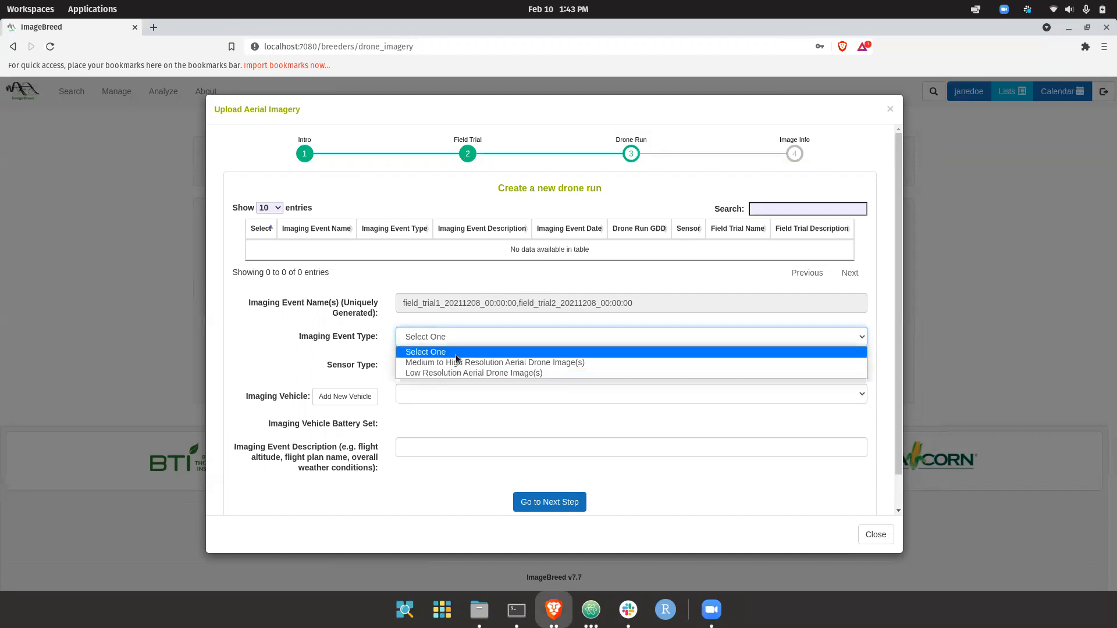
left_click(470, 362)
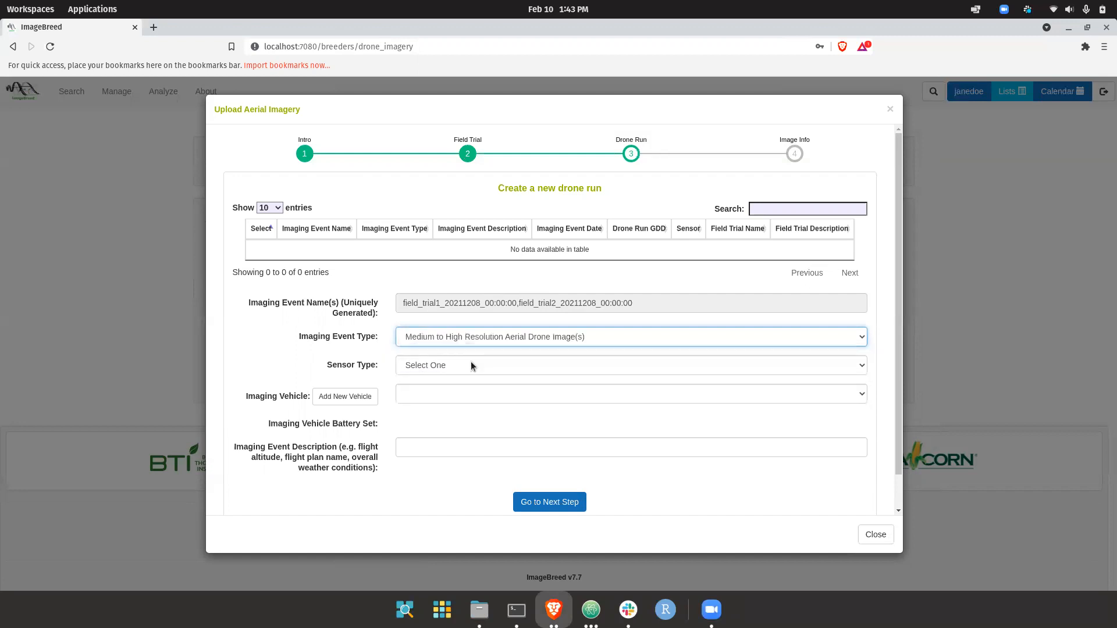
left_click(421, 365)
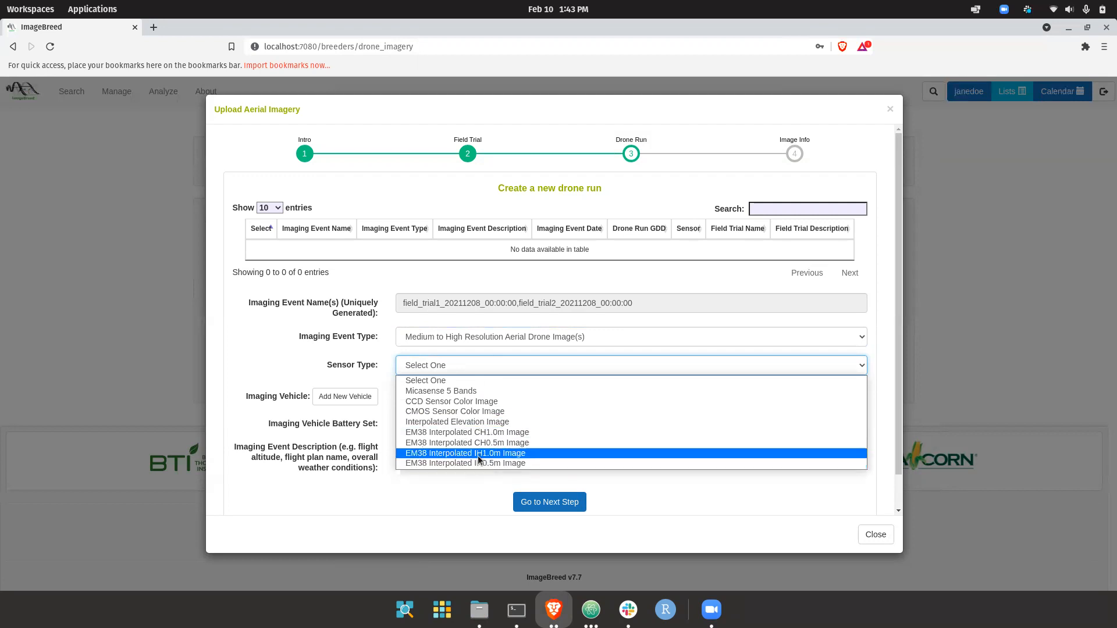
left_click(457, 391)
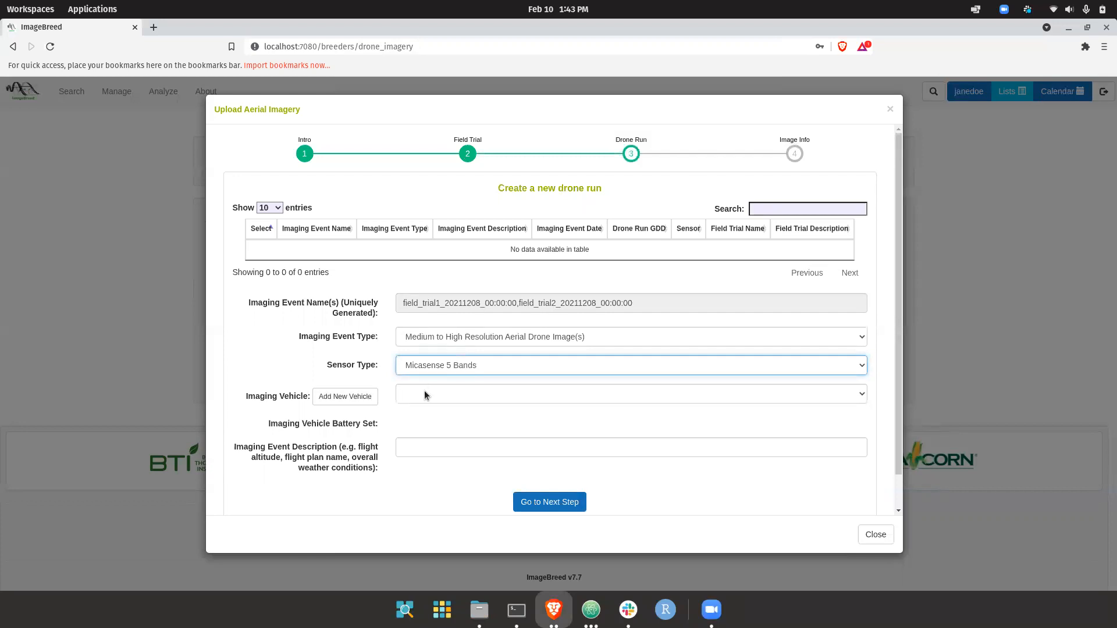
- Start adding a new imaging vehicle and name it VisionAerial Switchblade
left_click(411, 397)
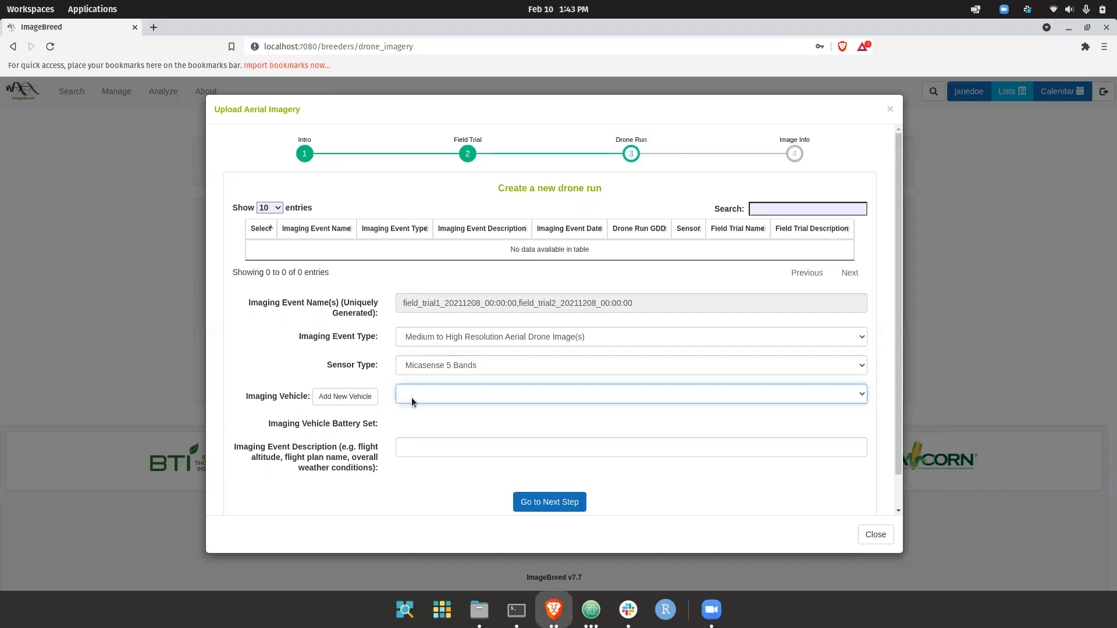
left_click(359, 400)
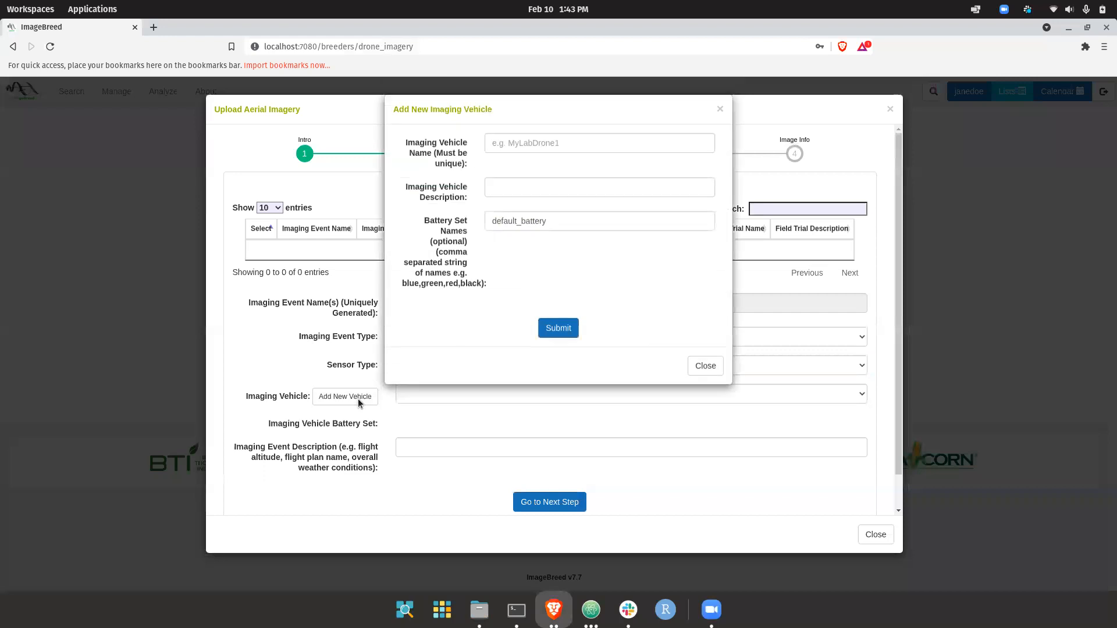
left_click(529, 143)
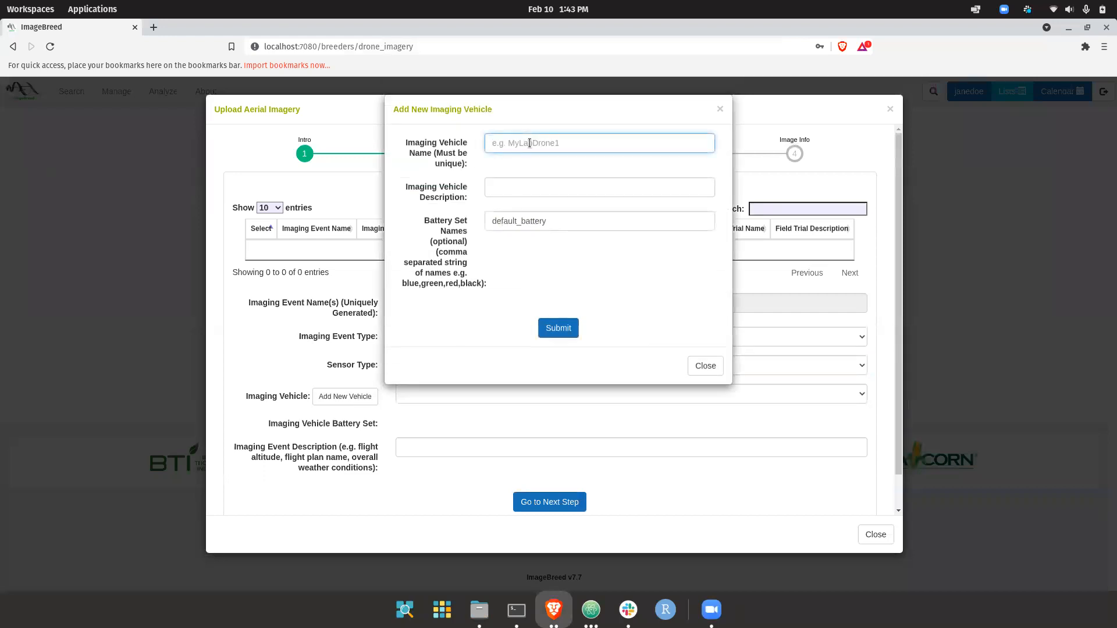
type("VisionAerial Swith")
key("BackSpace")
type("chbalde")
key("BackSpace")
key("BackSpace")
key("BackSpace")
type("lade")
- Enter Testing as the vehicle's description, submit the new vehicle, and close its dialog
key("Tab")
type("Testing")
key("BackSpace")
key("BackSpace")
key("BackSpace")
type("img")
key("BackSpace")
key("BackSpace")
type("ng")
left_click(566, 328)
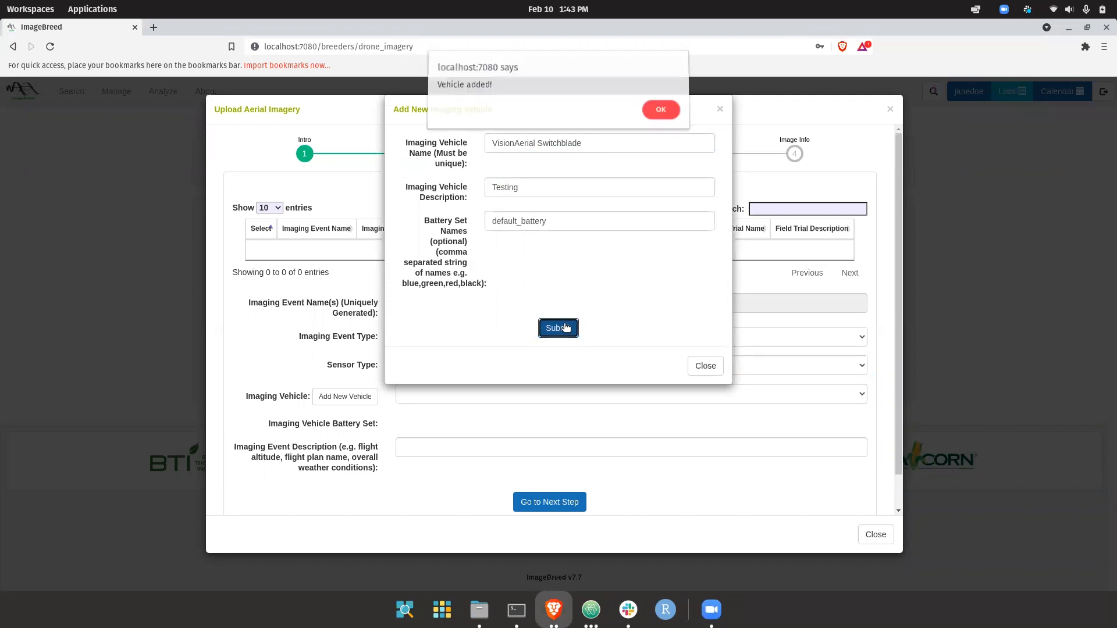
left_click(661, 116)
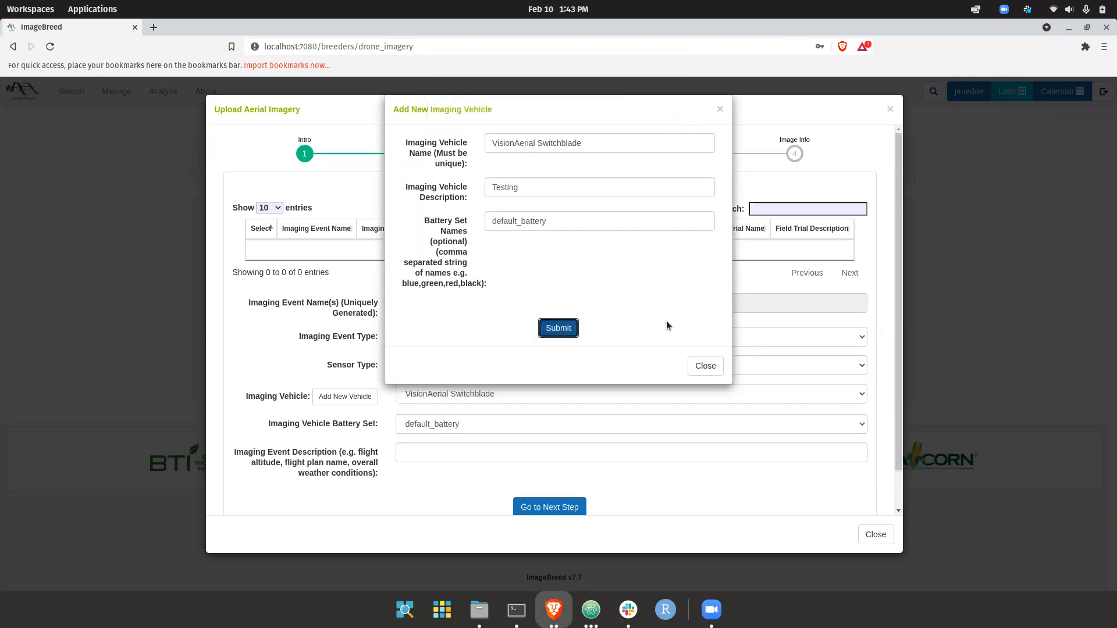
left_click(705, 365)
- Choose VisionAerial Switchblade as the imaging vehicle and describe the event as "Orthomosaics from Pix4d. Weather information"
left_click(467, 395)
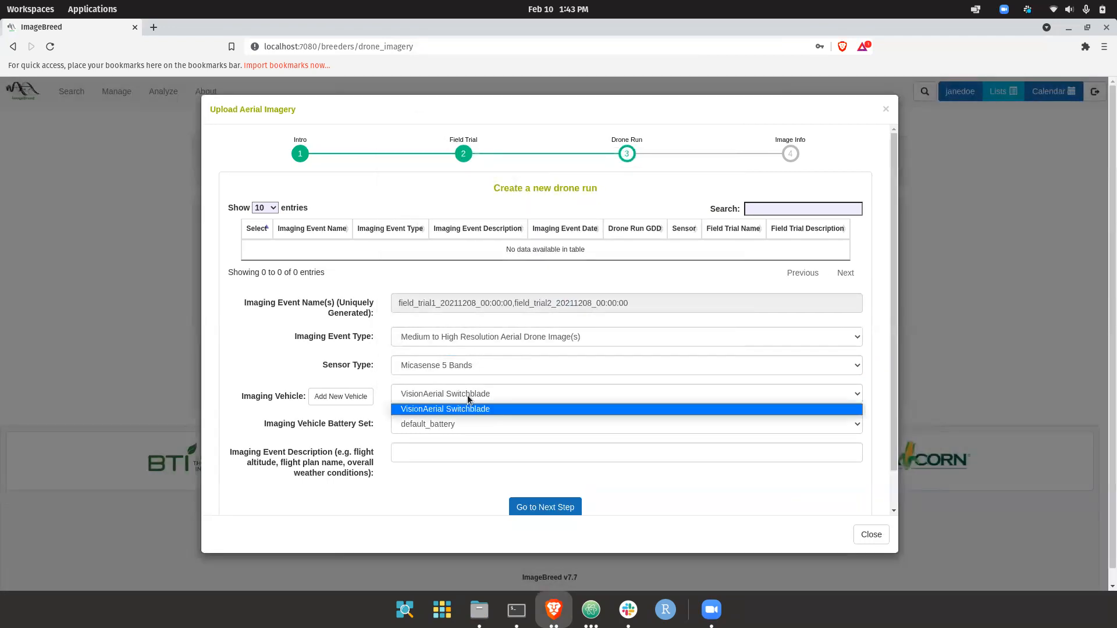
left_click(442, 410)
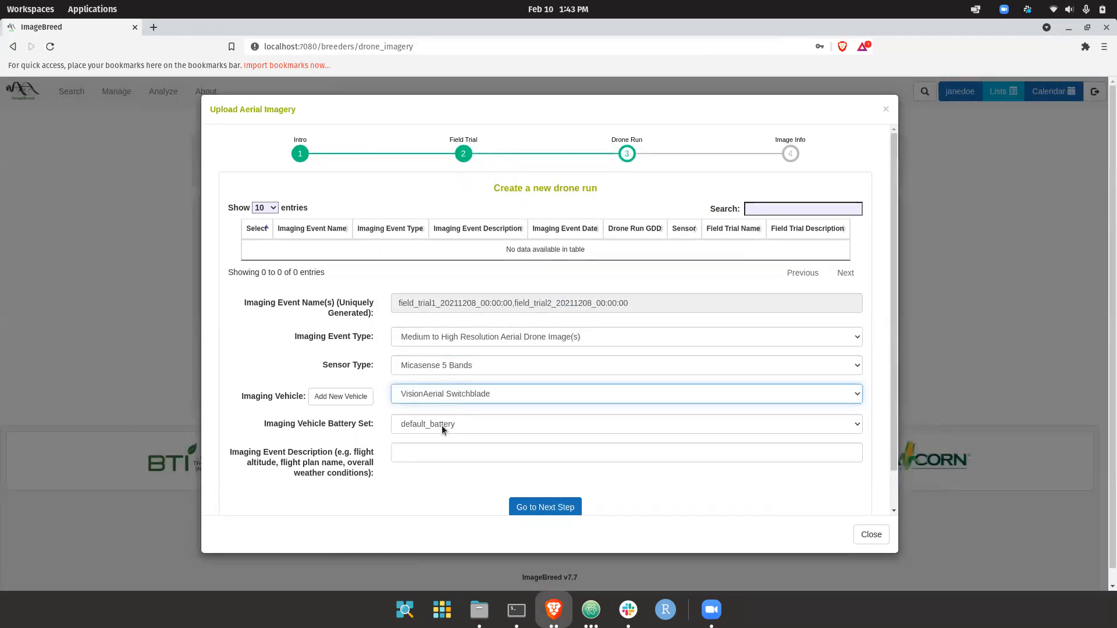
scroll(417, 420, "down", 1)
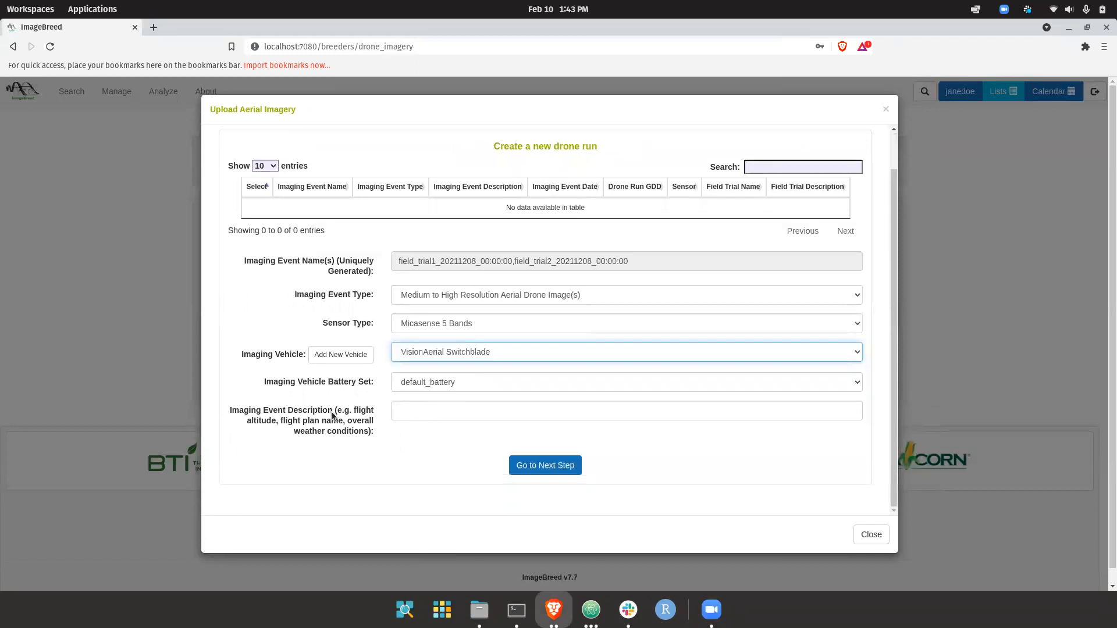
left_click(413, 410)
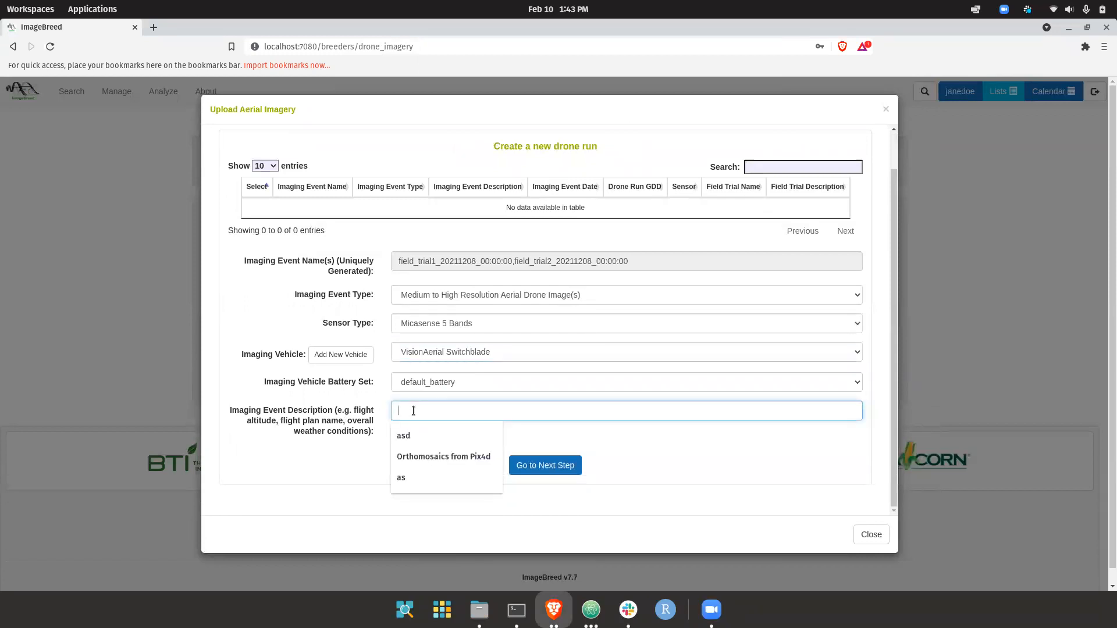
left_click(462, 460)
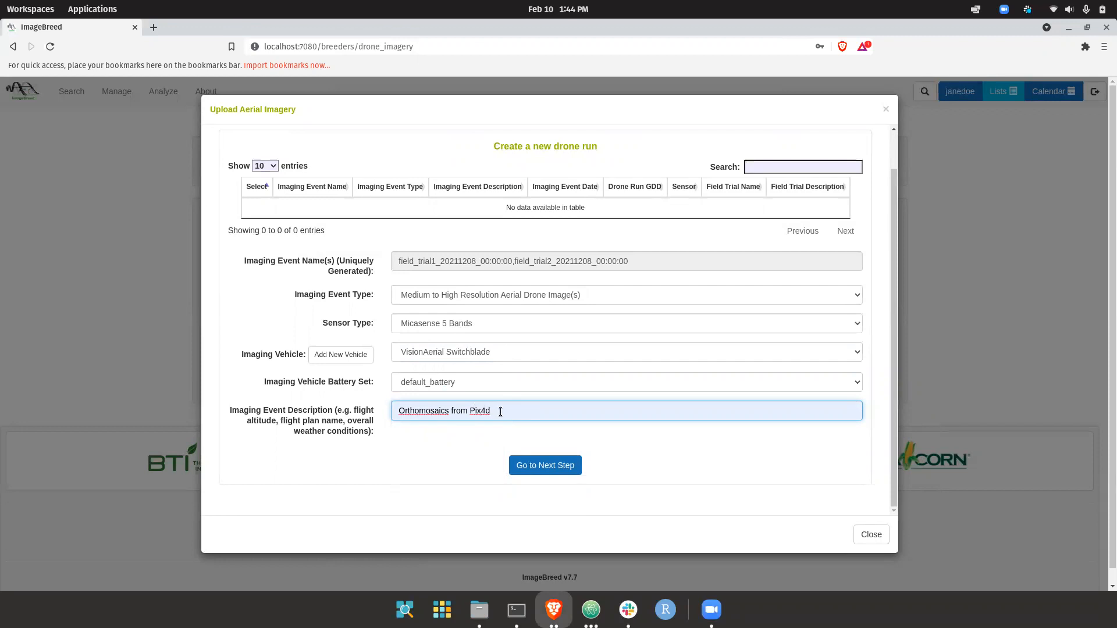
key("BackSpace")
key("BackSpace")
key("BackSpace")
key("BackSpace")
key("BackSpace")
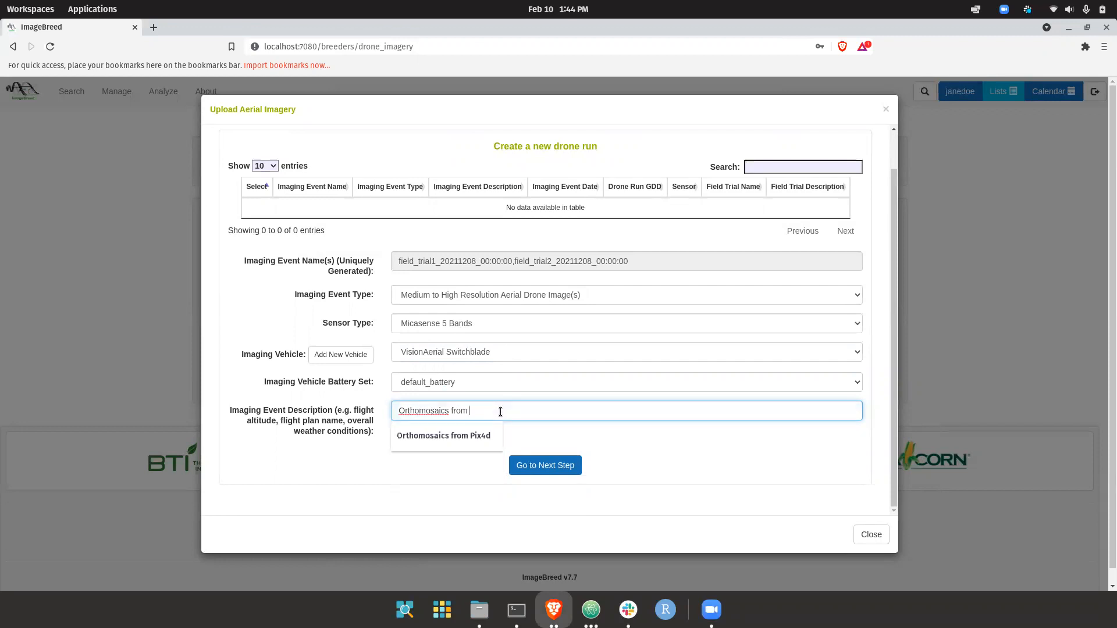
type("Pix4d. W")
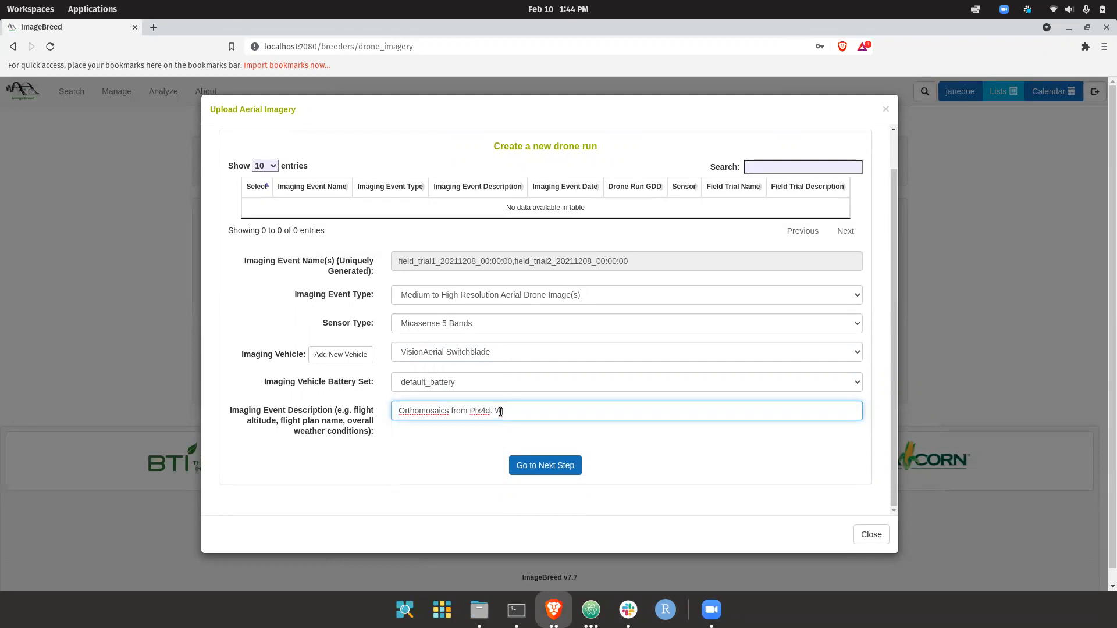
type("eather information")
- Proceed to Image Info, choose uploading stitched orthomosaic(s) or complete image(s) with Five Separate Spectral Bands, and continue to image selection
left_click(534, 466)
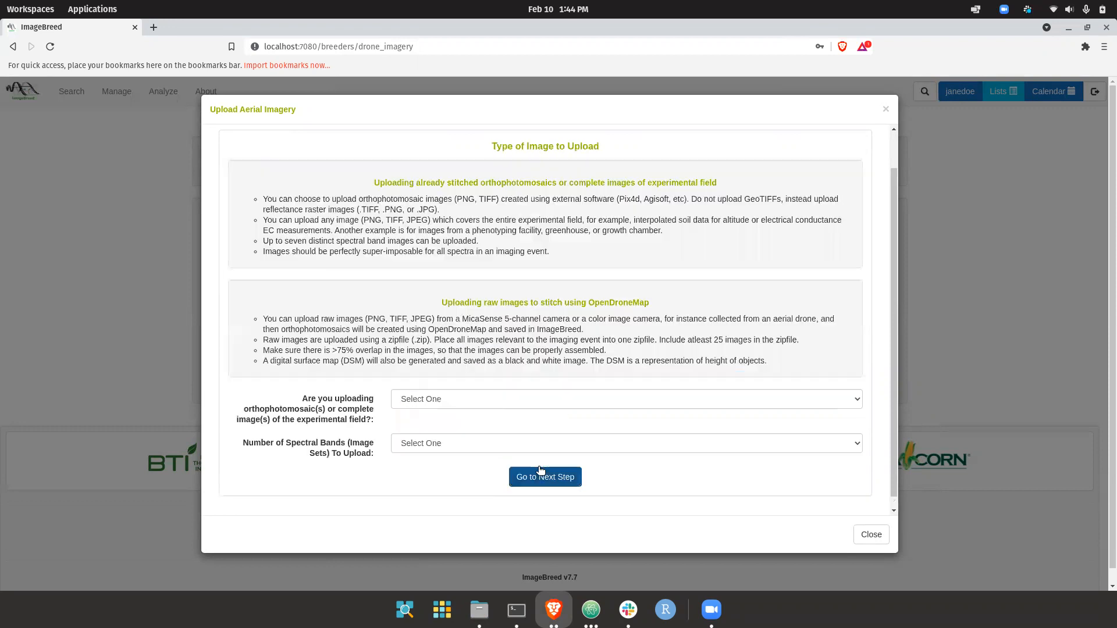
scroll(490, 217, "up", 2)
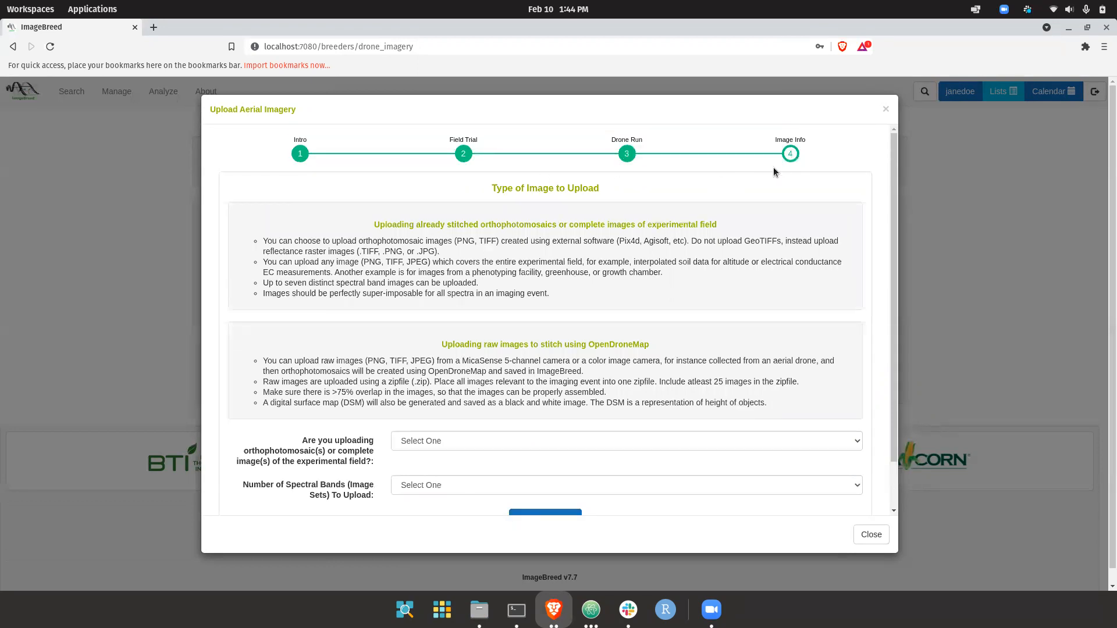
scroll(568, 278, "down", 2)
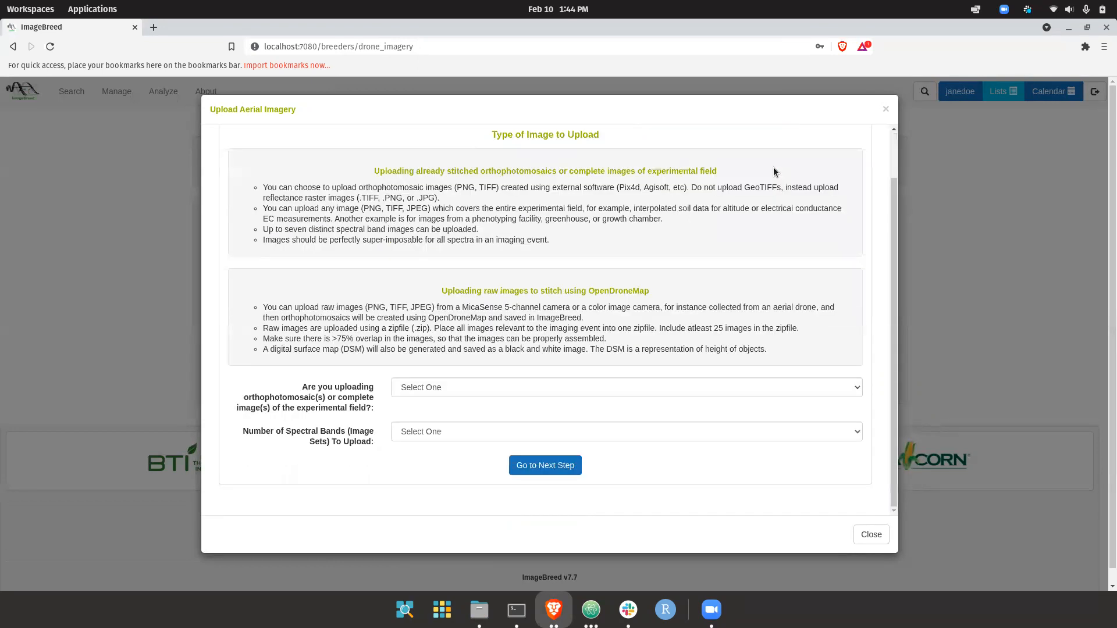
left_click(439, 388)
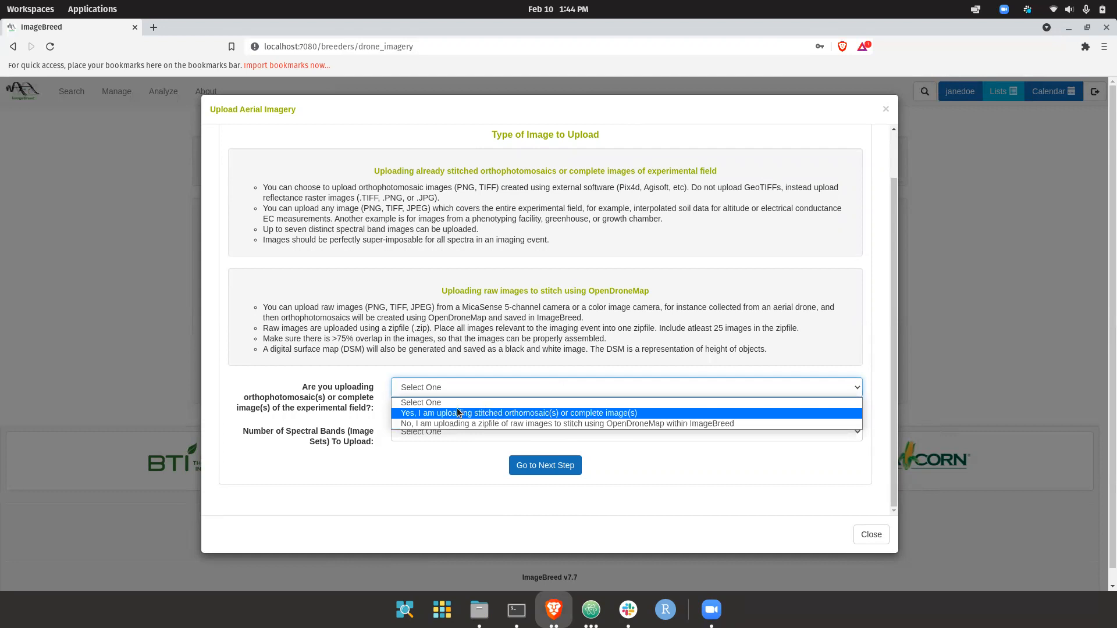
left_click(501, 413)
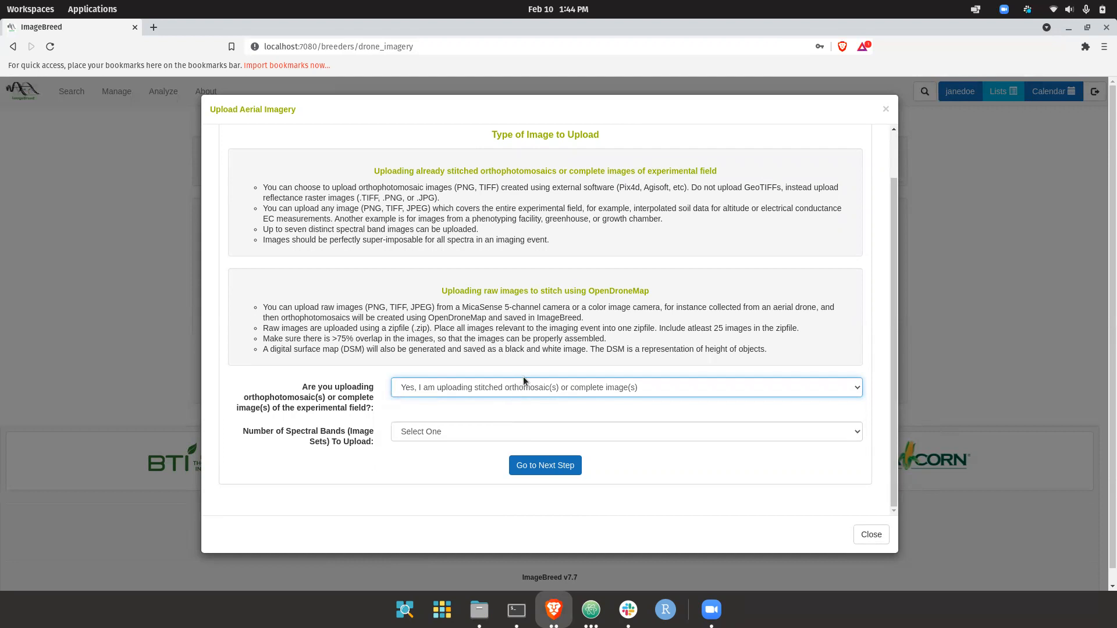
left_click(431, 433)
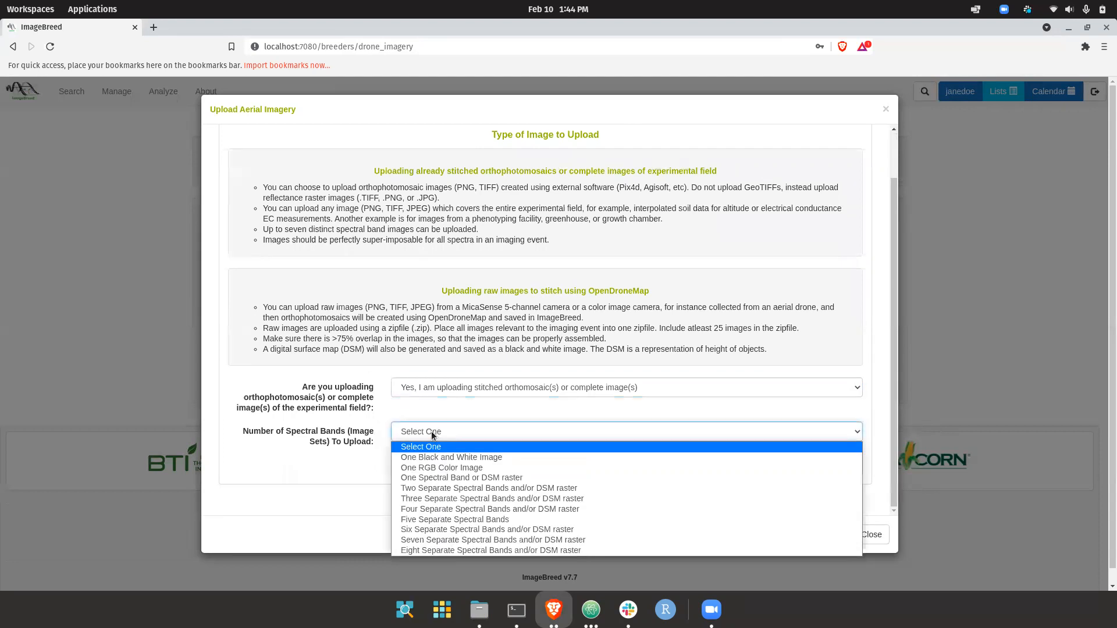
left_click(456, 519)
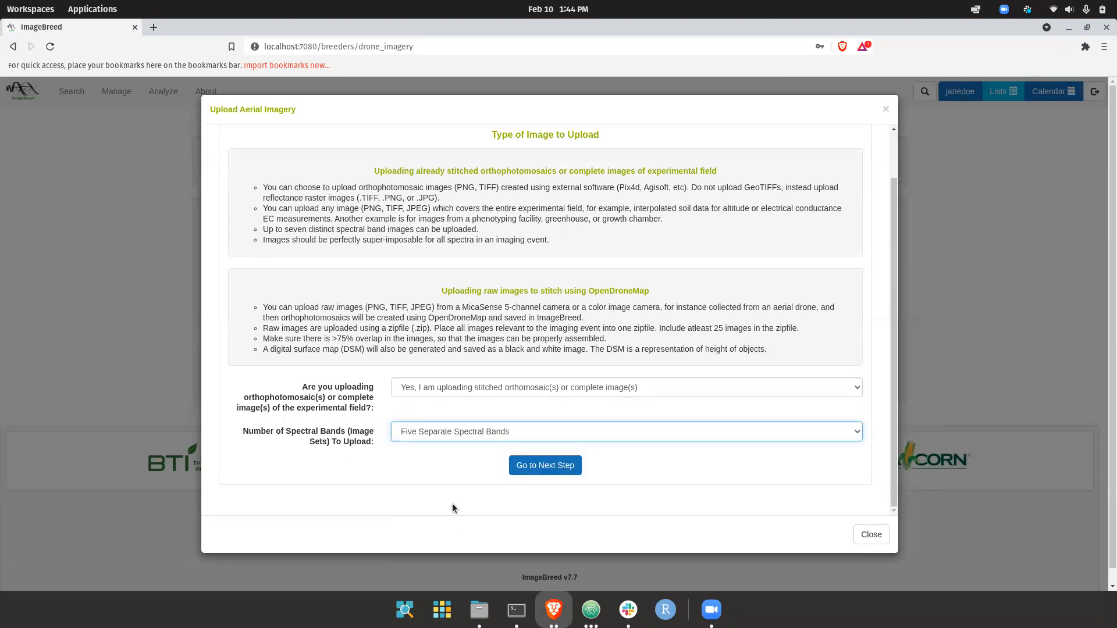
left_click(539, 467)
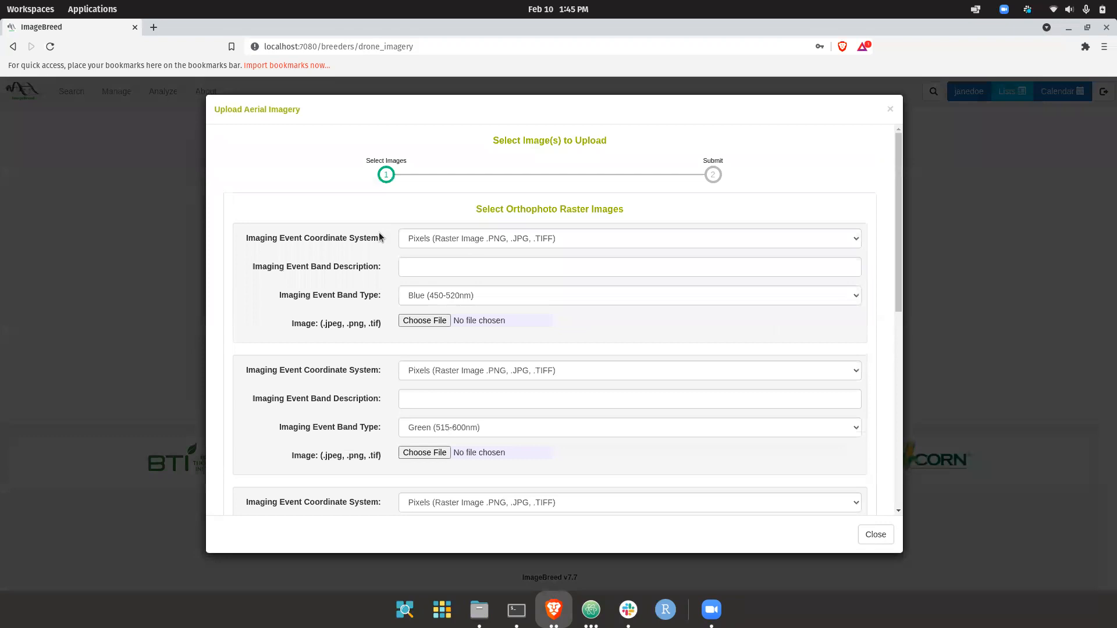
- Fill the first band's description with the saved Pix4d orthomosaics entry that includes the author's name, and choose Blue (450-520nm) as its type
left_click(427, 266)
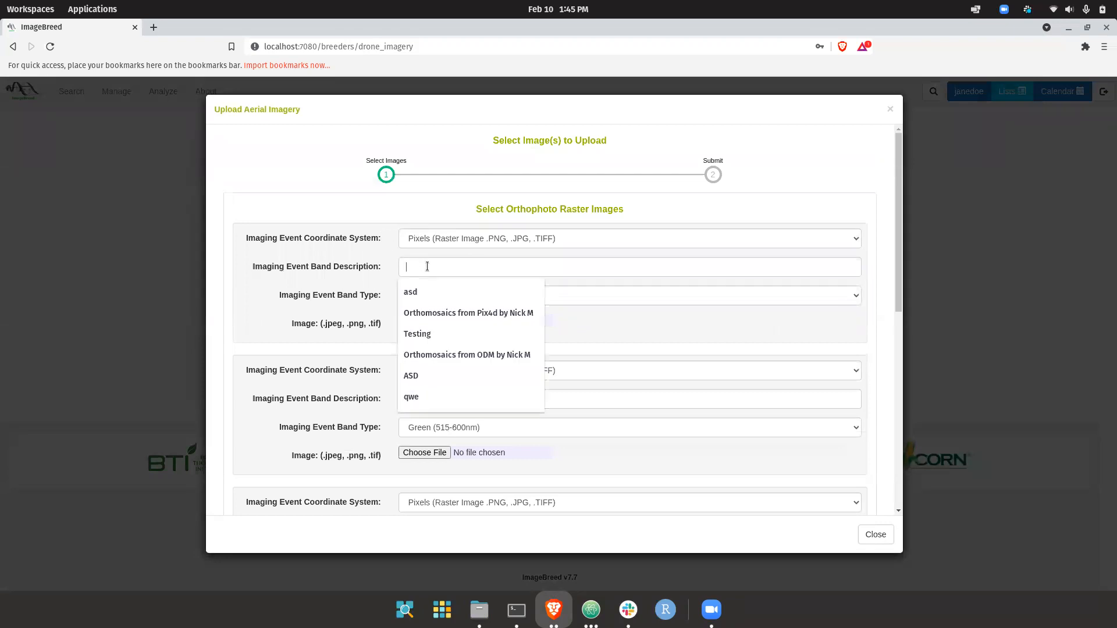
left_click(464, 312)
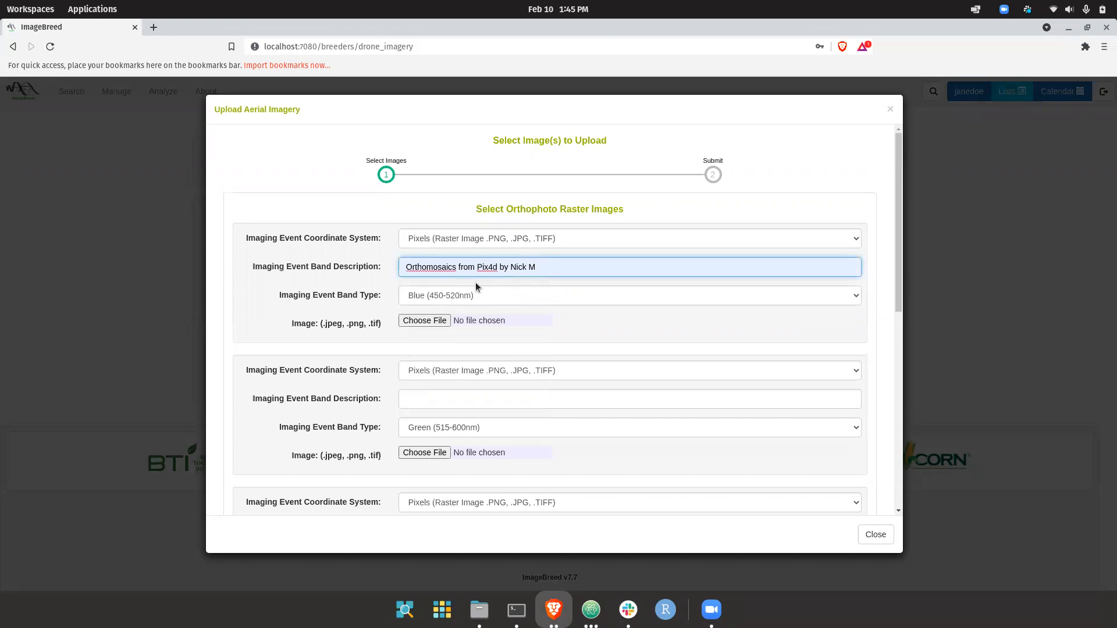
left_click(423, 295)
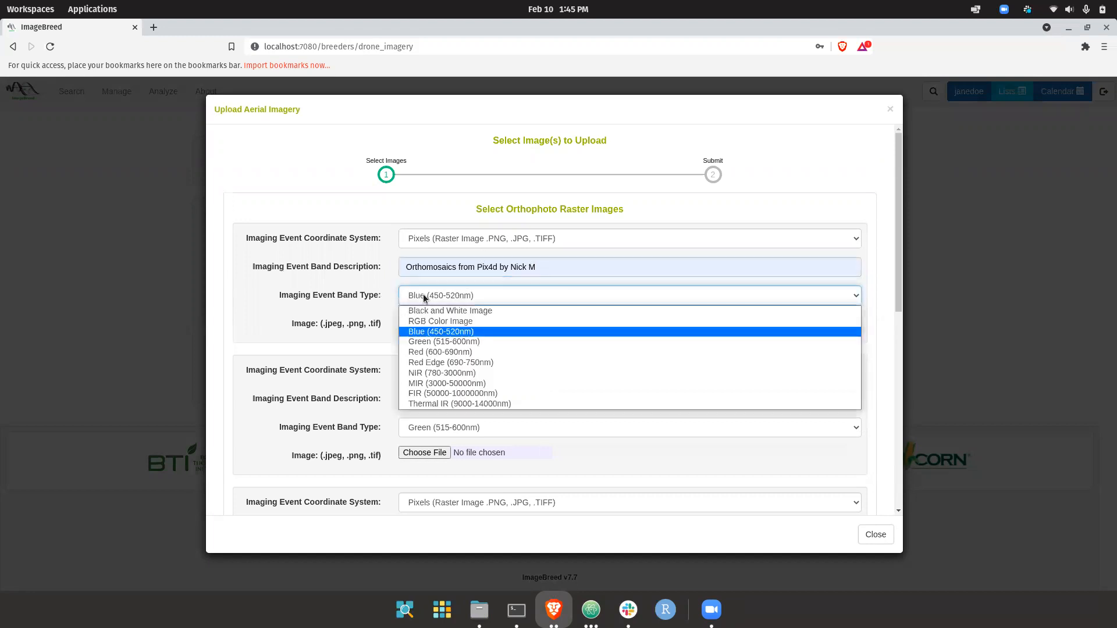
left_click(432, 334)
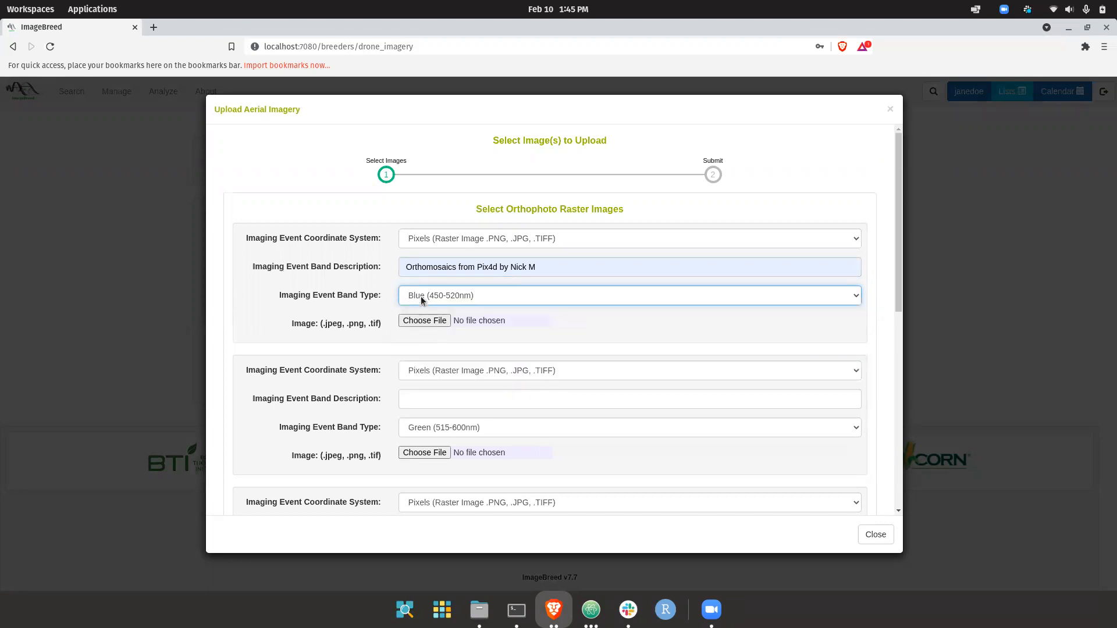
- Attach b1.png from Downloads/AlfalfaExample35MeterMicasenseAerialDroneFlightOrthomosaics/35m_flight_result as the Blue band image
left_click(455, 319)
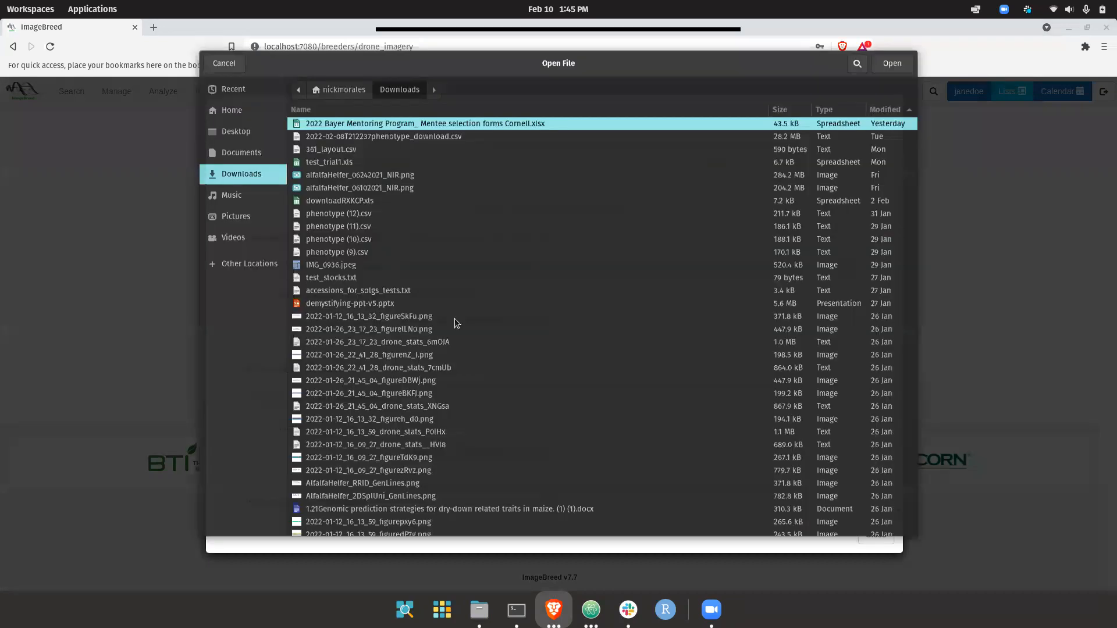
scroll(411, 216, "down", 5)
scroll(411, 215, "down", 5)
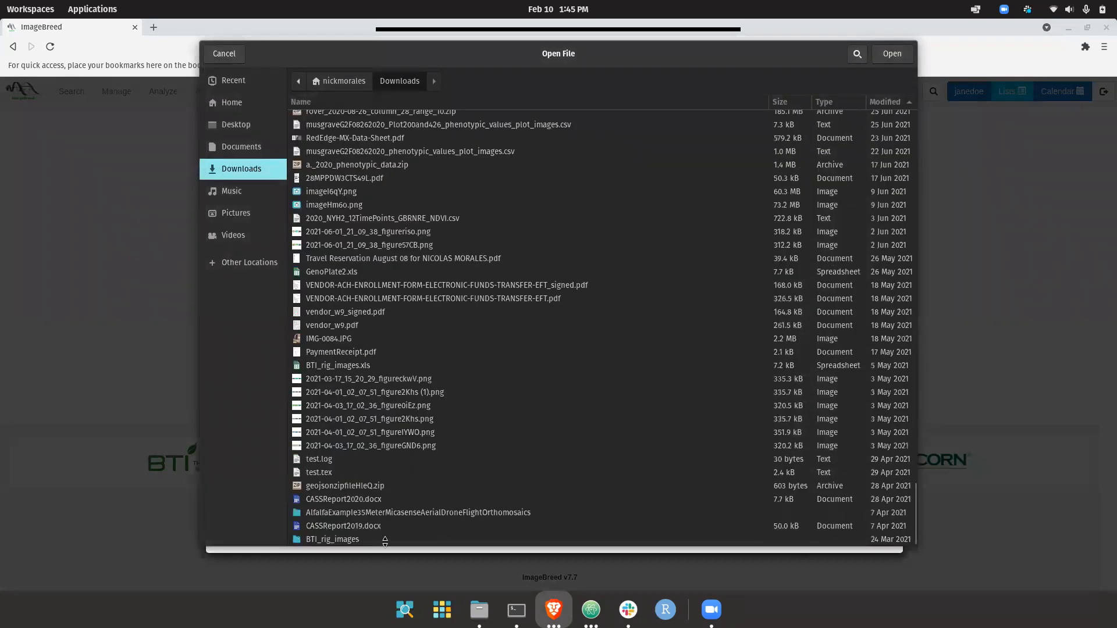
double_click(402, 512)
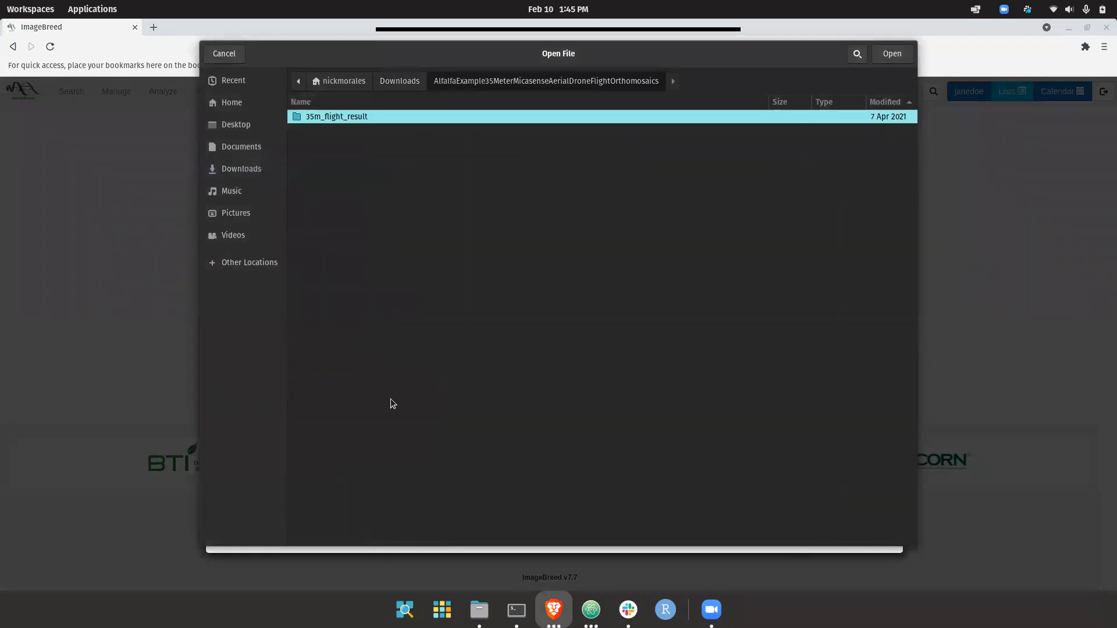
double_click(349, 118)
left_click(329, 170)
double_click(328, 170)
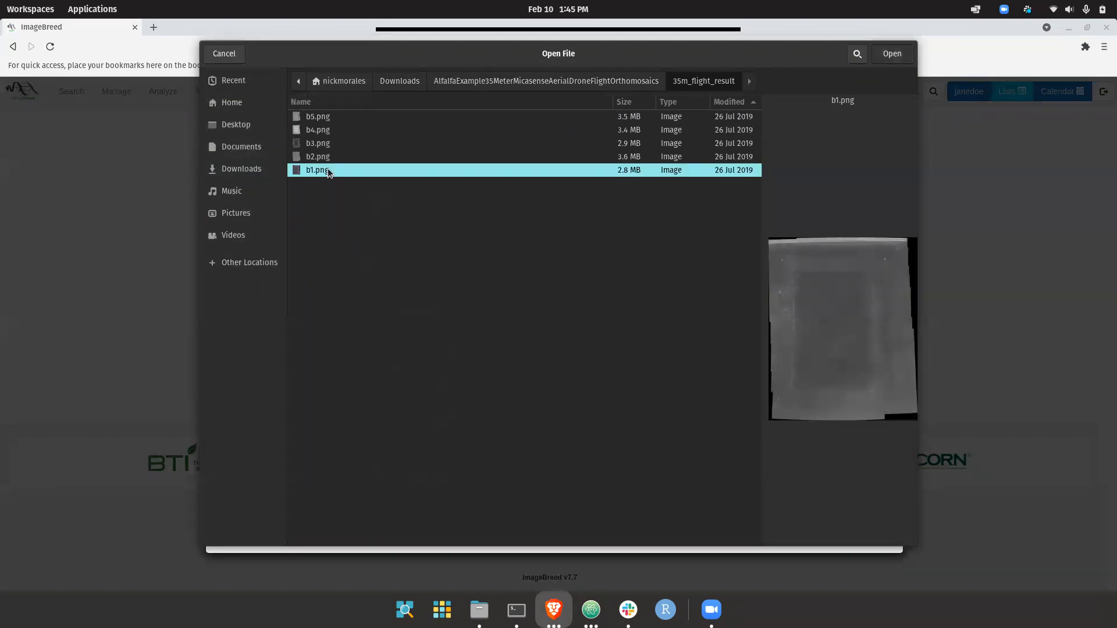
- Fill the Green band's description with the same saved Pix4d orthomosaics entry and attach b2.png as its image
scroll(368, 302, "down", 1)
scroll(368, 302, "down", 1)
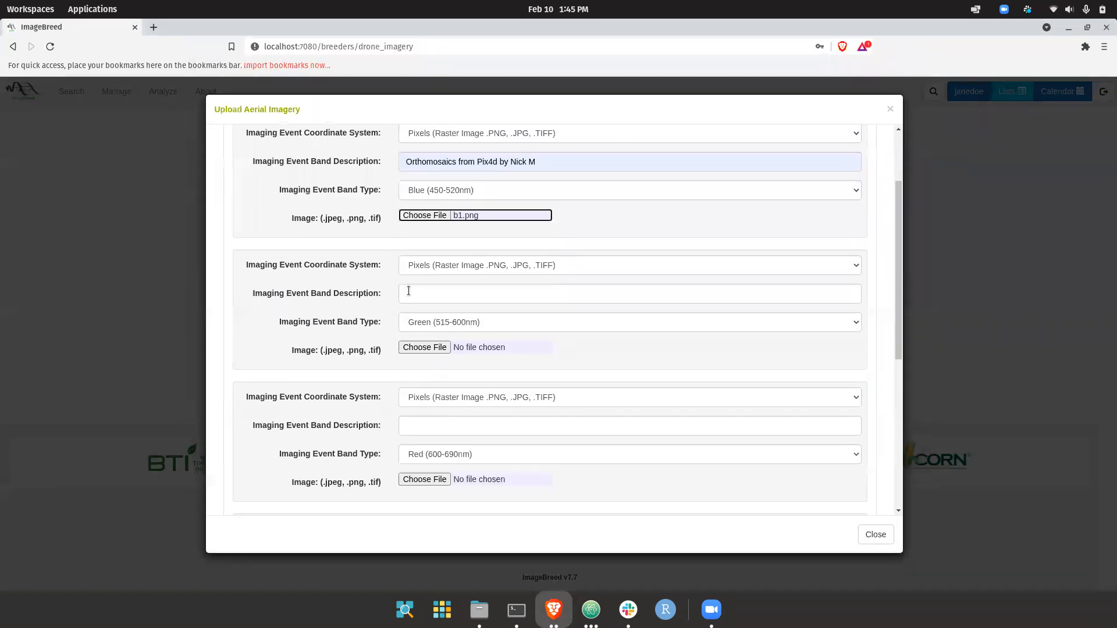
left_click(414, 292)
left_click(441, 339)
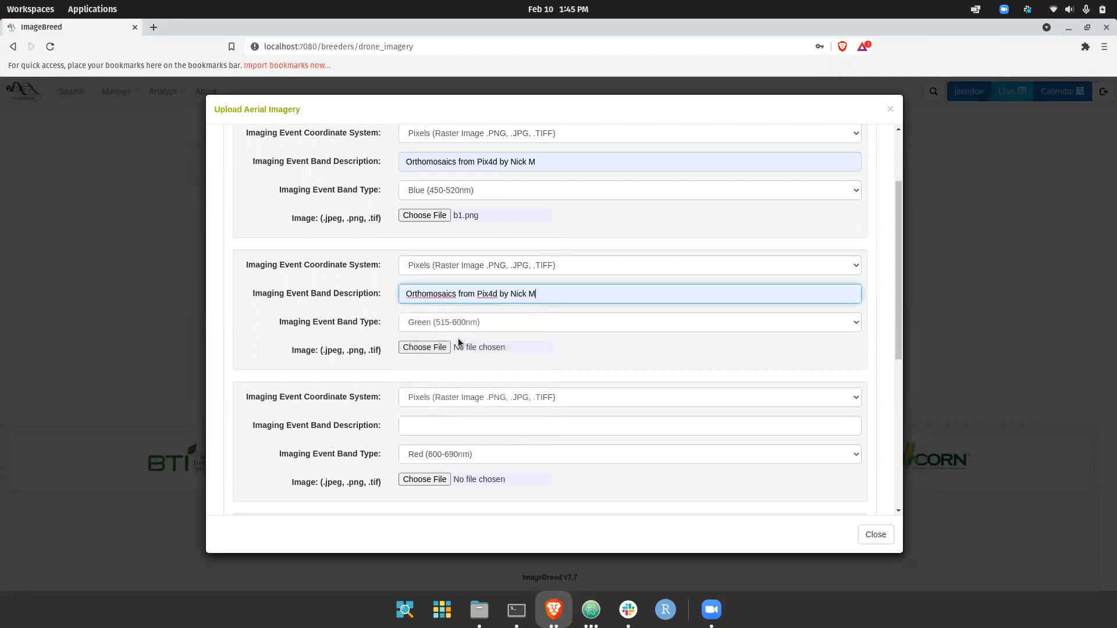
left_click(466, 347)
double_click(319, 158)
- Fill the Red band's description with the same saved Pix4d orthomosaics entry and attach b3.png as its image
scroll(337, 320, "down", 2)
left_click(426, 344)
left_click(448, 380)
left_click(469, 393)
left_click(334, 143)
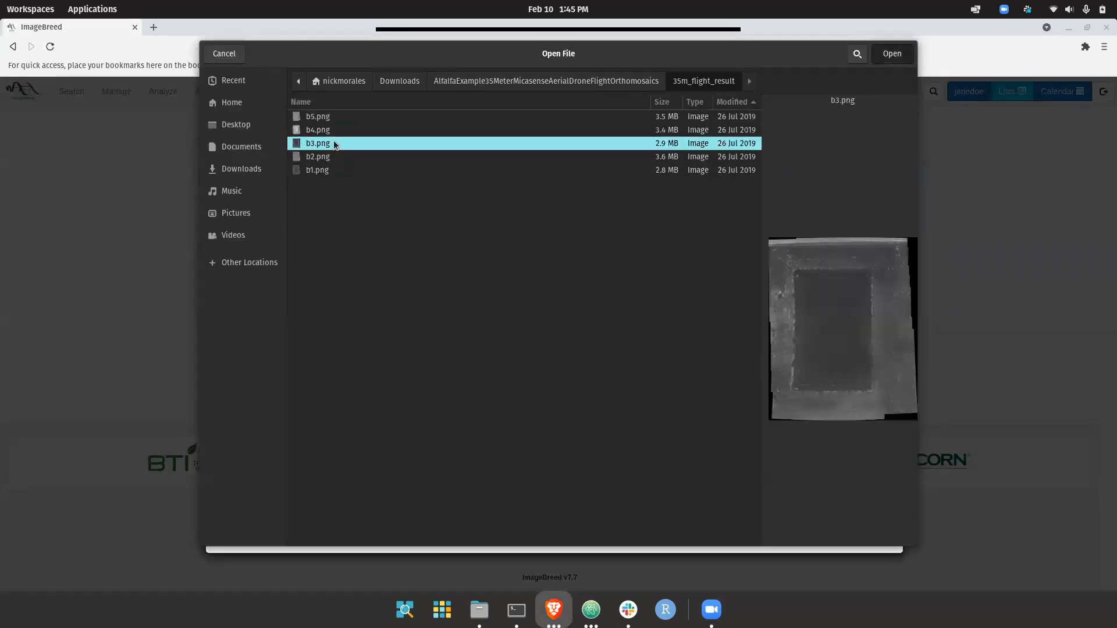
double_click(335, 143)
- Fill the NIR band's description with the same saved Pix4d orthomosaics entry and attach b4.png as its image
scroll(344, 375, "down", 2)
left_click(429, 290)
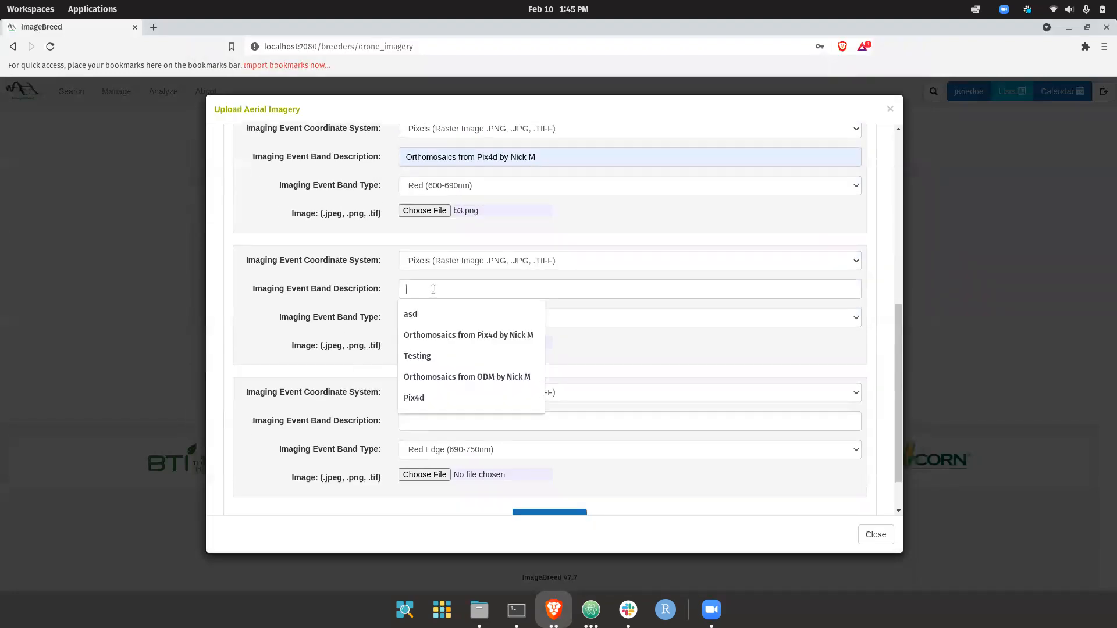
left_click(455, 329)
left_click(470, 343)
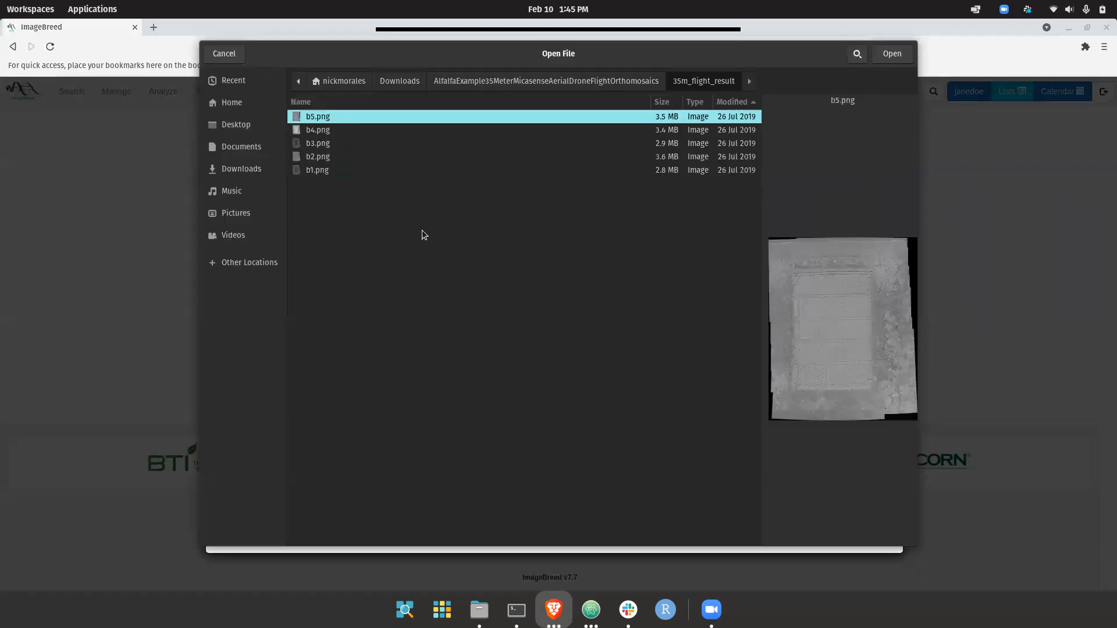
double_click(344, 129)
- Fill the Red Edge band's description with the same saved Pix4d orthomosaics entry and attach b5.png as its image
left_click(436, 361)
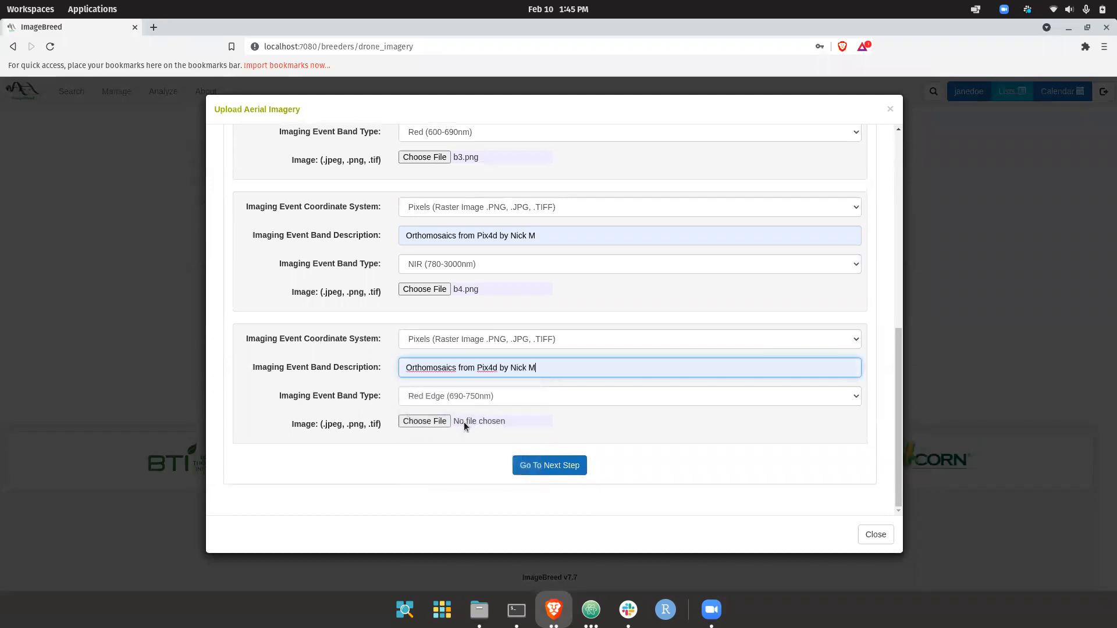
left_click(463, 421)
double_click(348, 116)
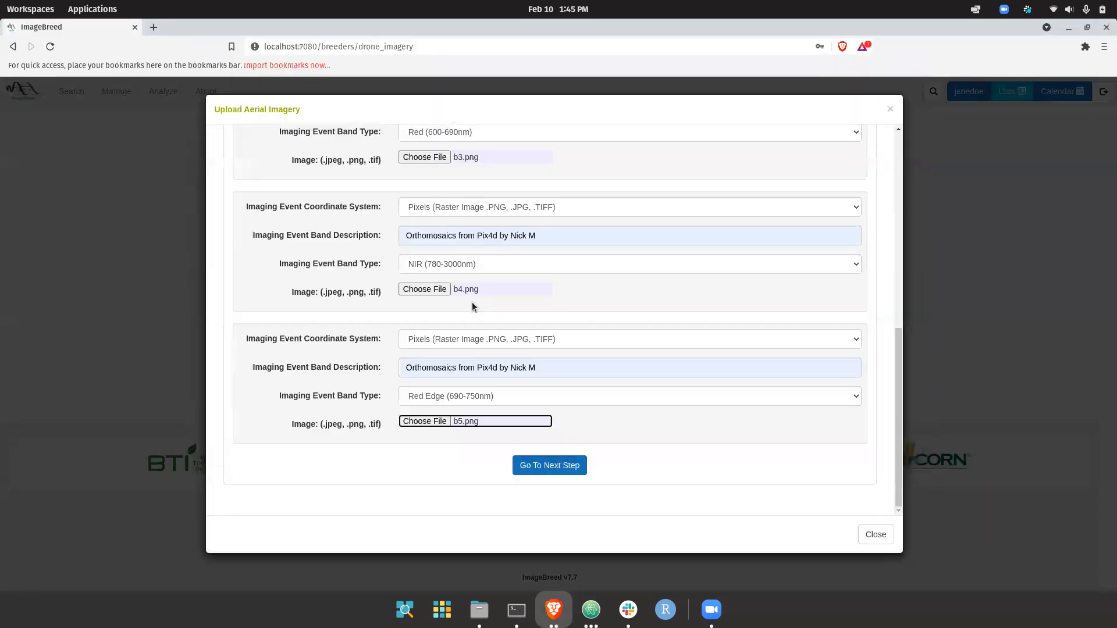
- Continue to the Submit stage, submit the imaging event, and go to the Drone Imagery page
left_click(562, 467)
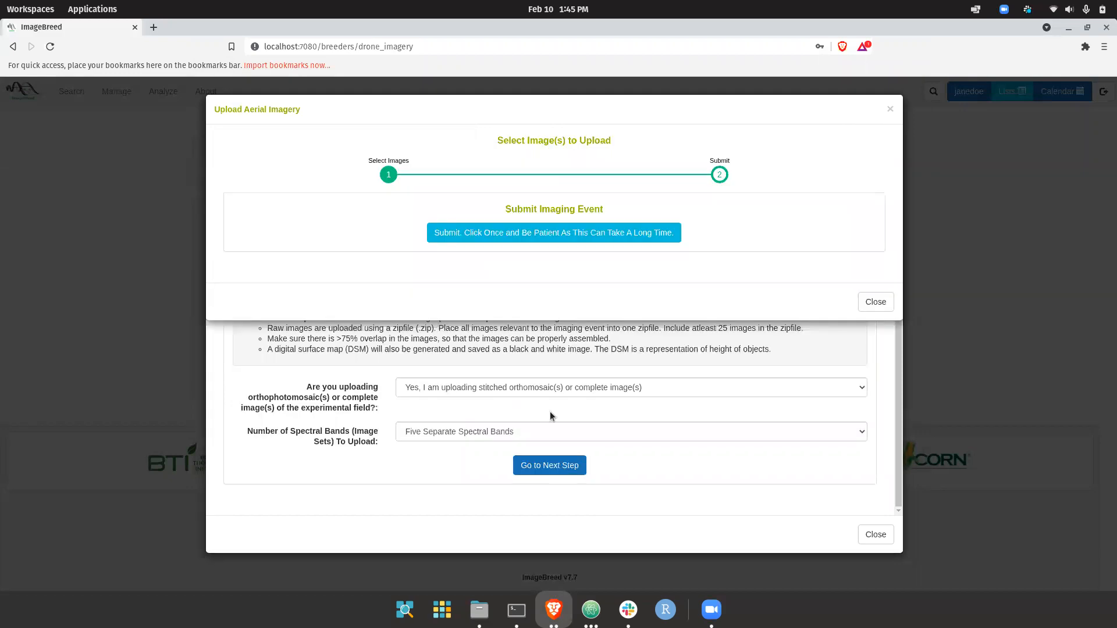
left_click(487, 233)
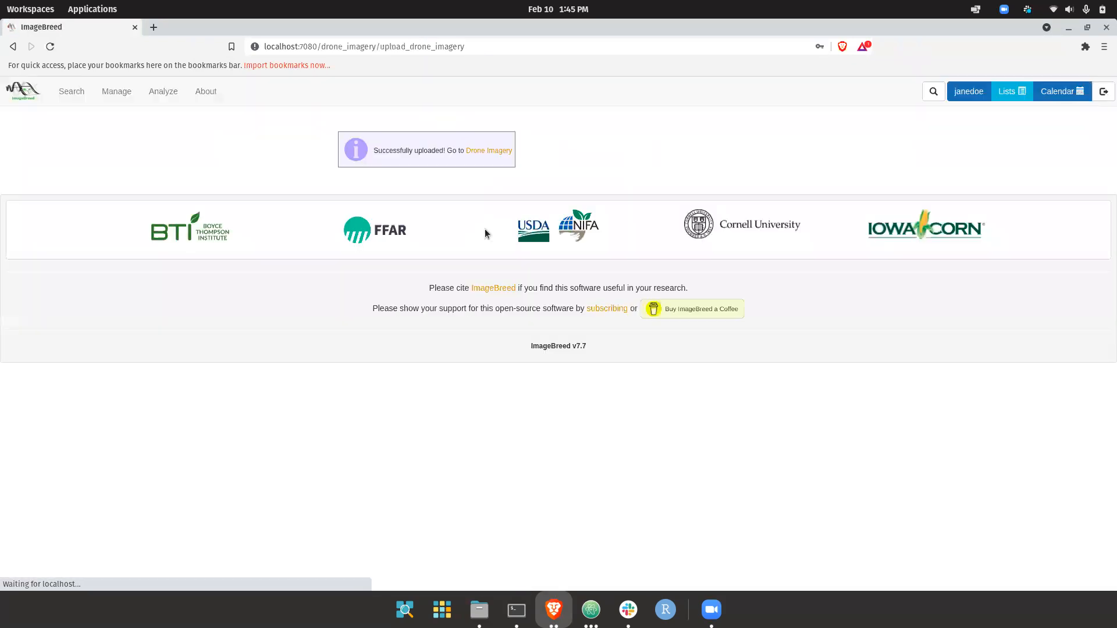
left_click_drag(381, 153, 456, 157)
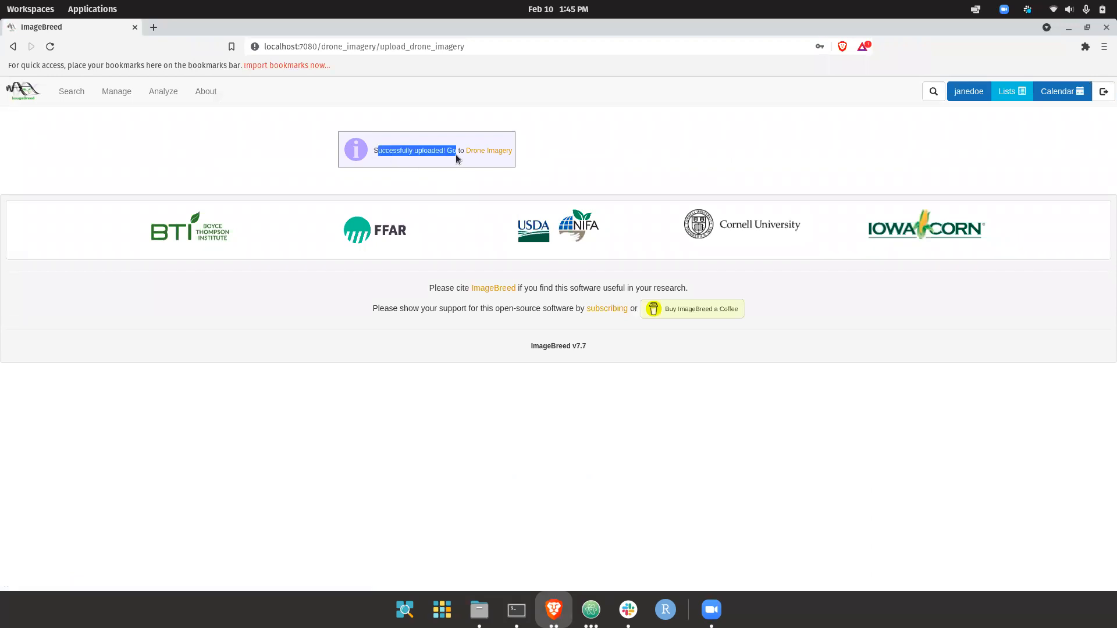
left_click(491, 153)
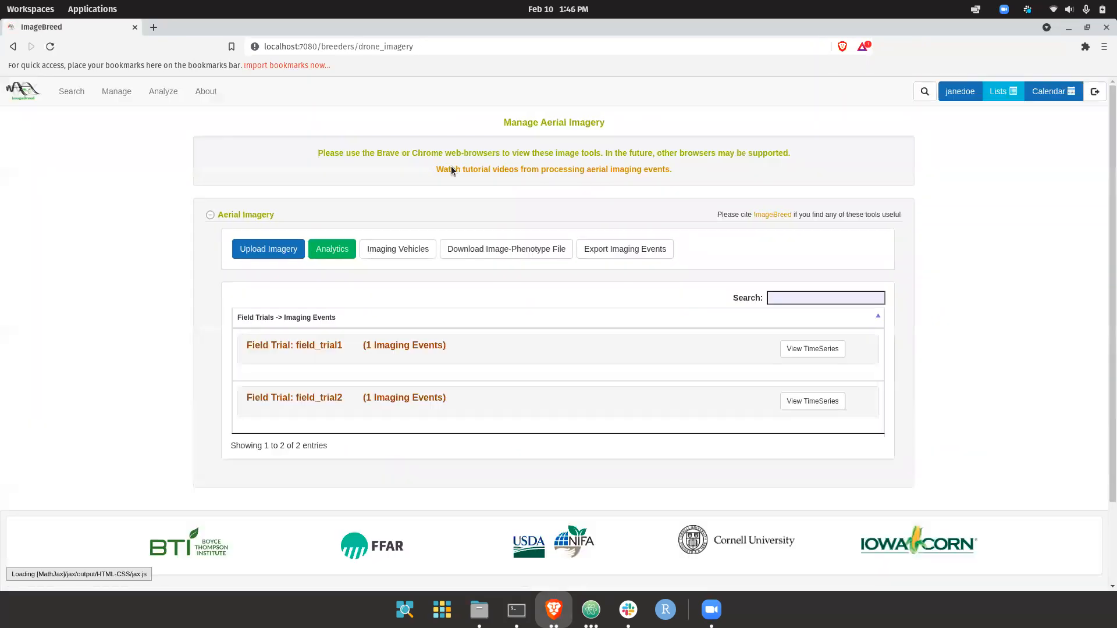
- Expand field_trial1 and field_trial2 in turn to check the imaging events listed under each, ending with field_trial1 expanded
scroll(364, 218, "down", 2)
left_click(372, 291)
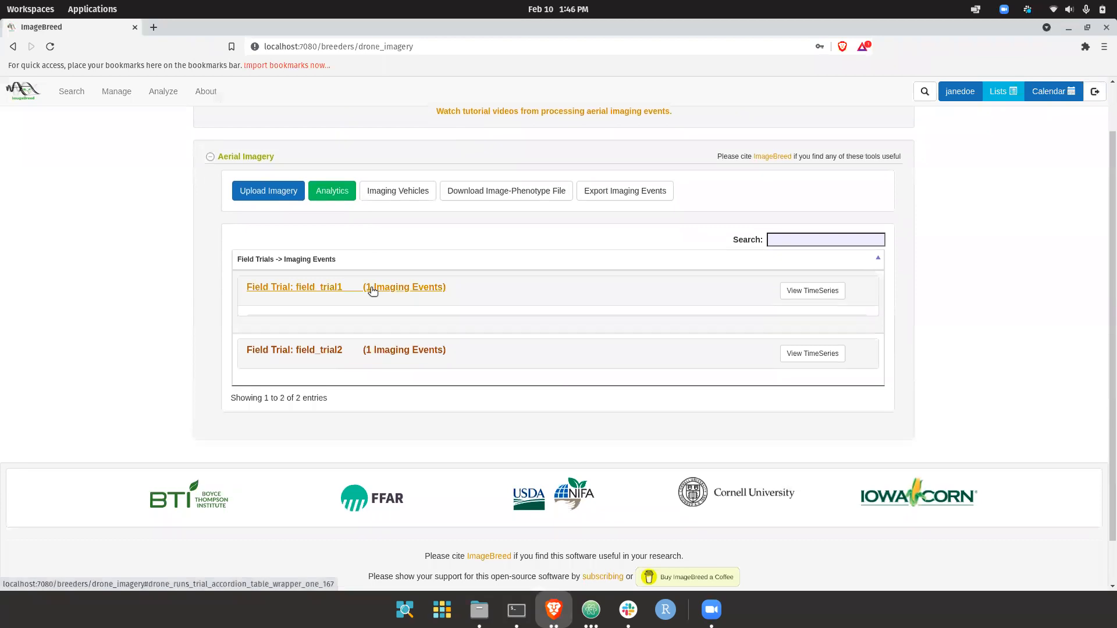
left_click(373, 289)
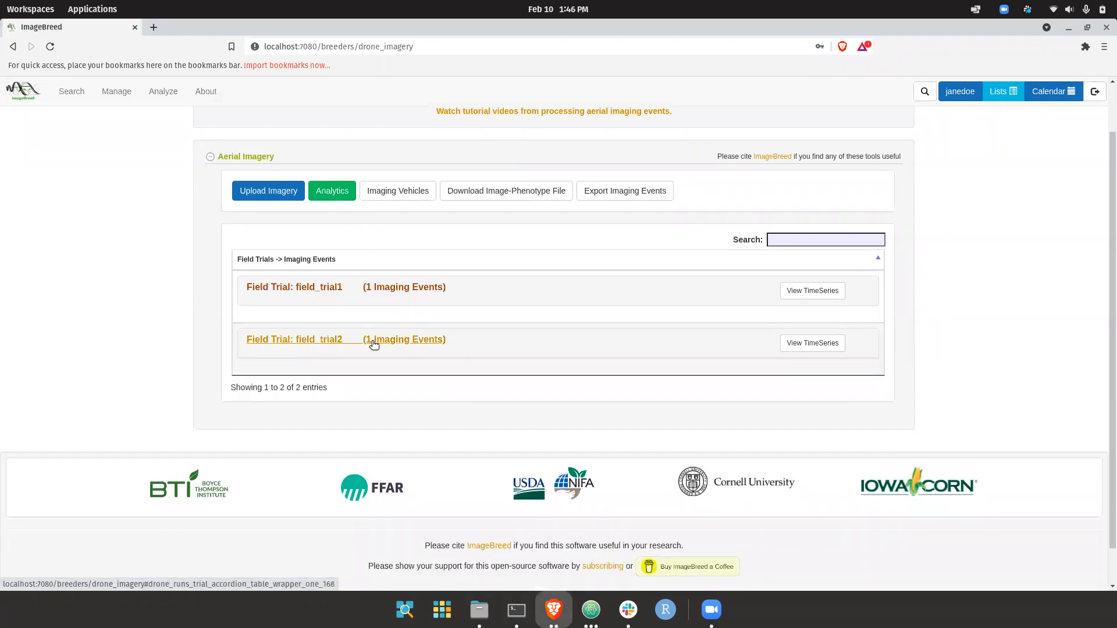
left_click(373, 342)
scroll(357, 360, "down", 1)
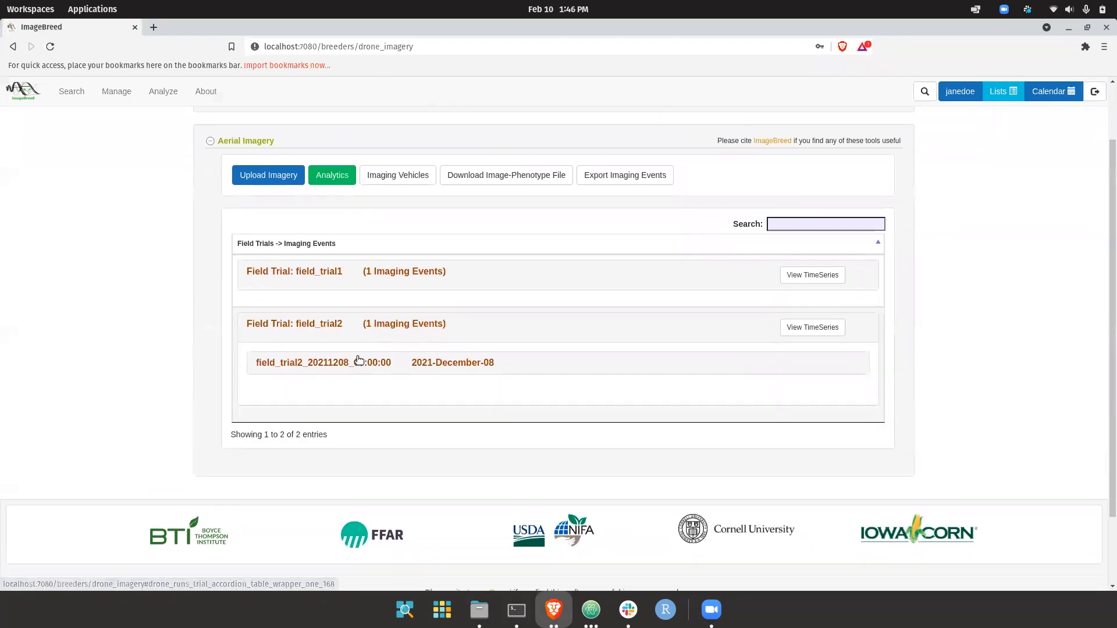
left_click(342, 325)
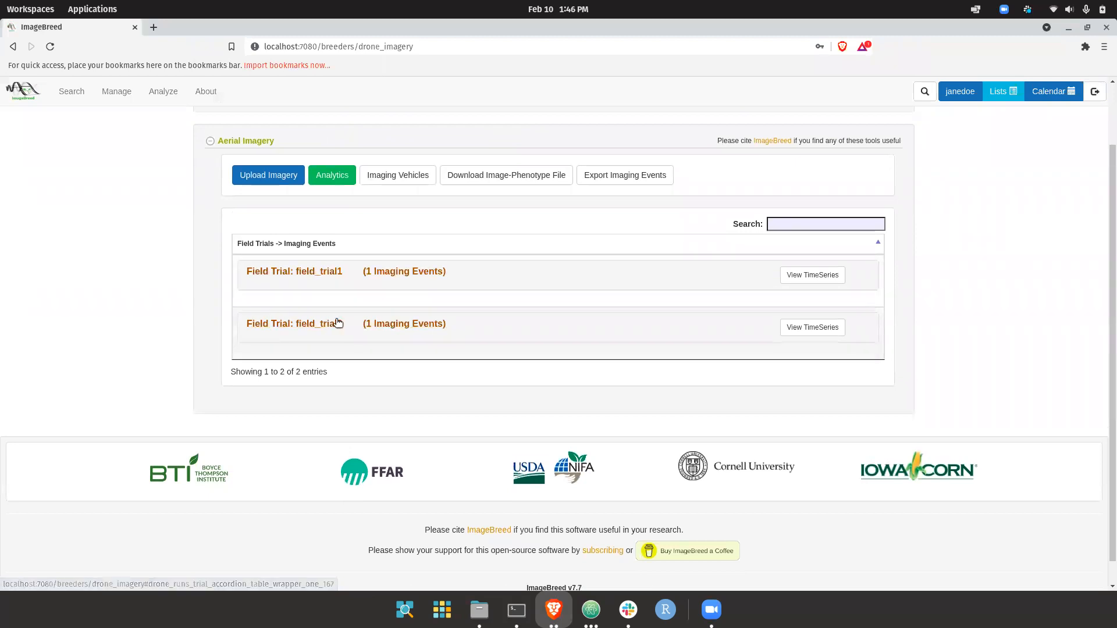
left_click(356, 274)
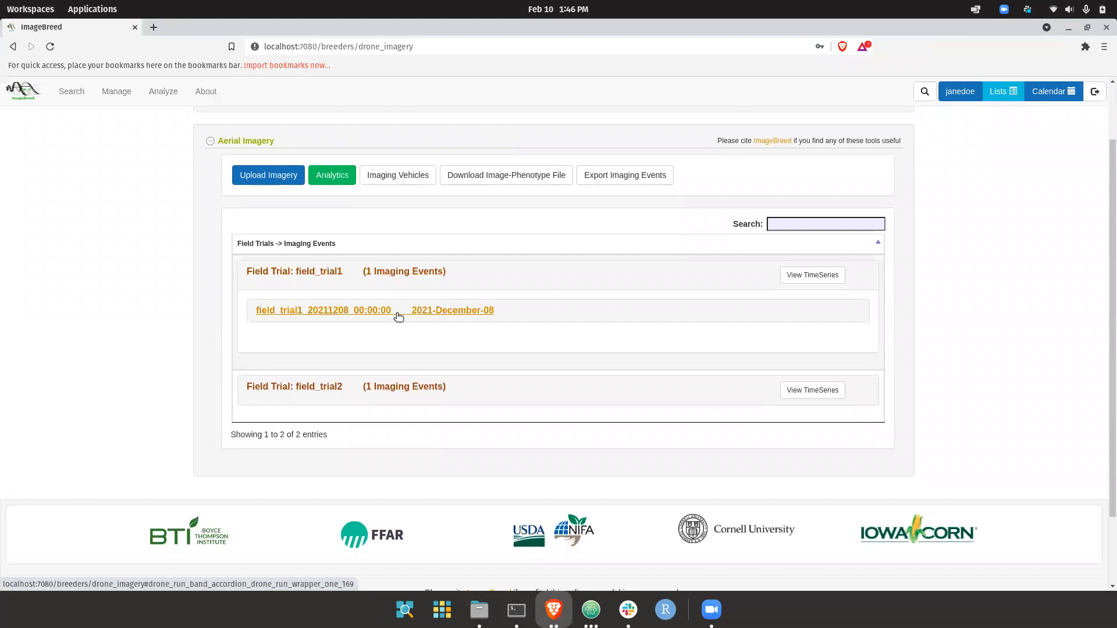
- Open the field_trial1_20211208_00:00:00 imaging event and examine its details, especially the Growing Season Days
left_click(398, 316)
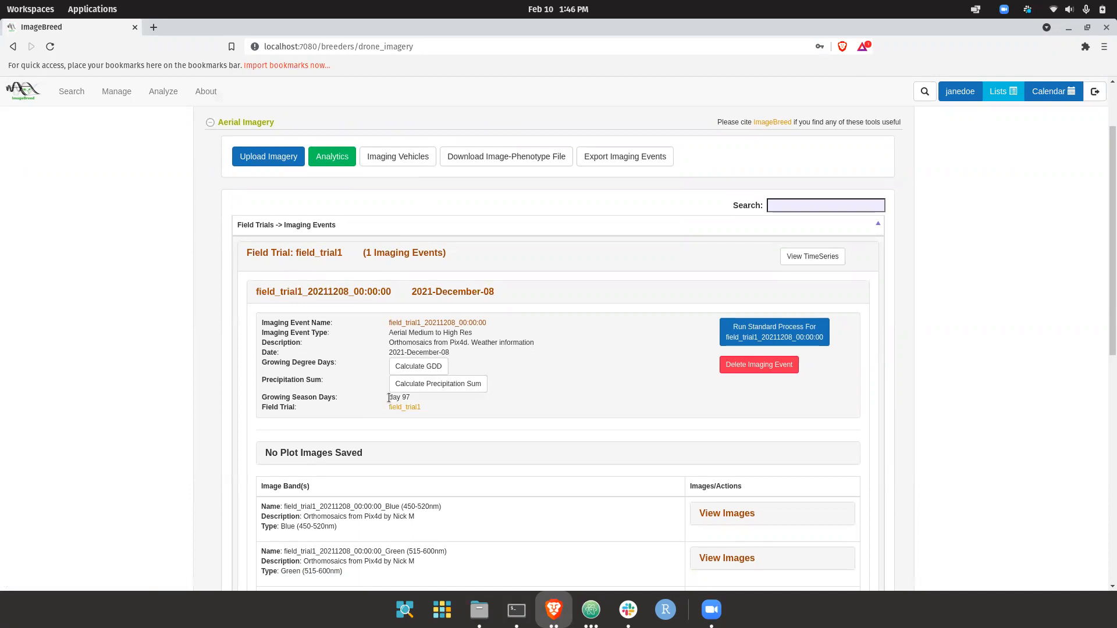
left_click_drag(389, 397, 401, 397)
left_click(415, 402)
left_click_drag(389, 397, 419, 402)
left_click(343, 392)
- Collapse field_trial1, expand field_trial2, and open its field_trial2_20211208_00:00:00 imaging event to check the Growing Season Days
left_click(319, 255)
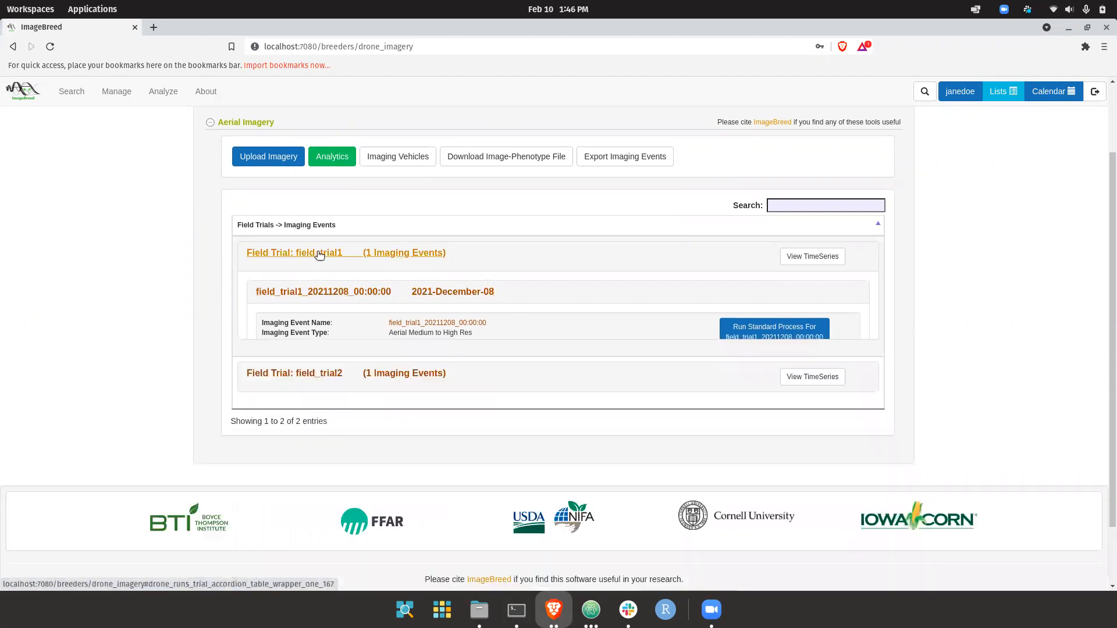
left_click(338, 303)
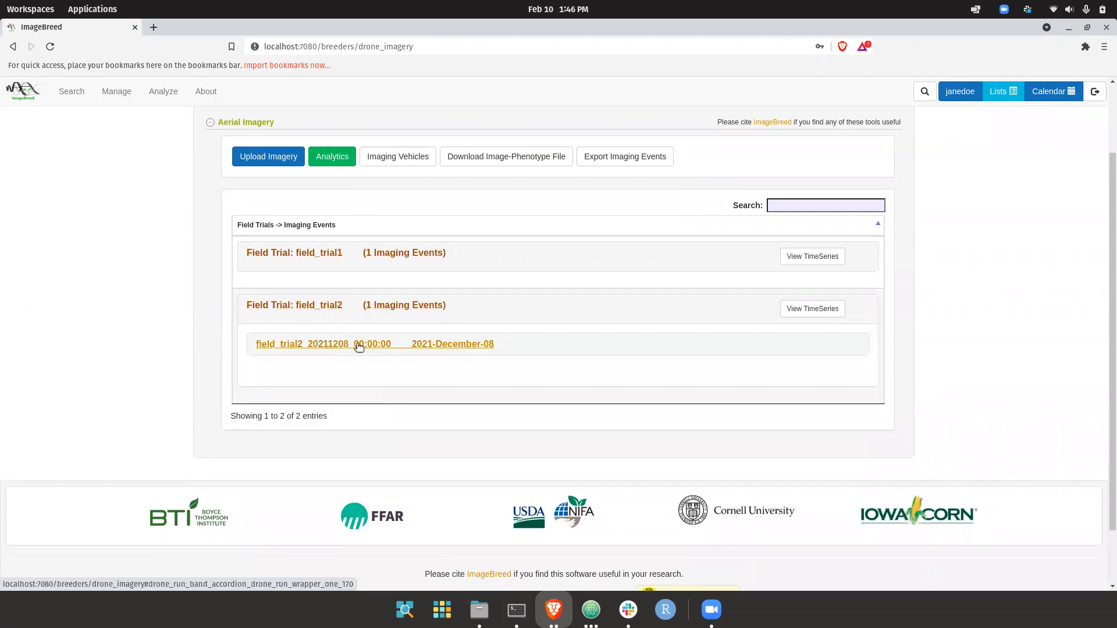
left_click(353, 343)
scroll(358, 346, "down", 1)
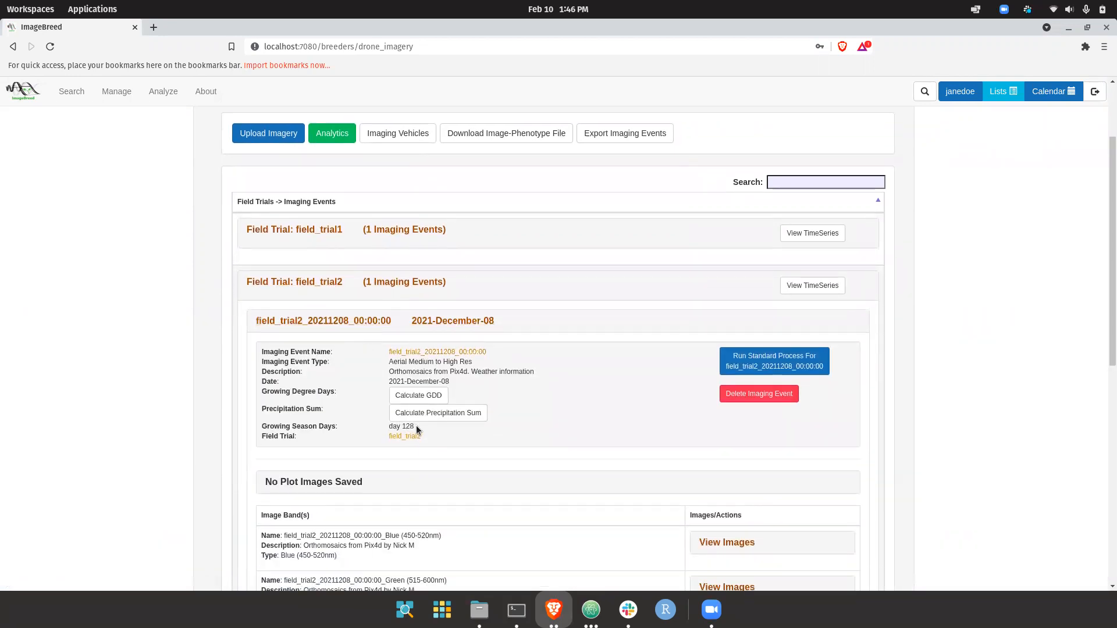
left_click(336, 321)
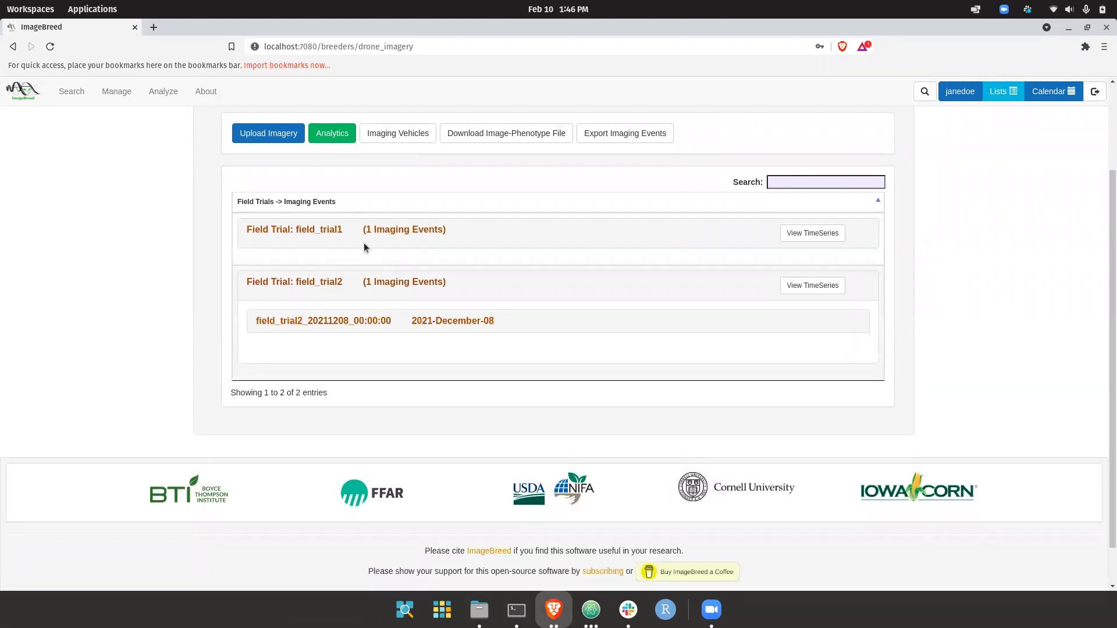
- Reopen the field_trial2 imaging event and view the stitched images of its NIR (780-3000nm) and Red (600-690nm) bands
left_click(374, 321)
scroll(372, 326, "down", 4)
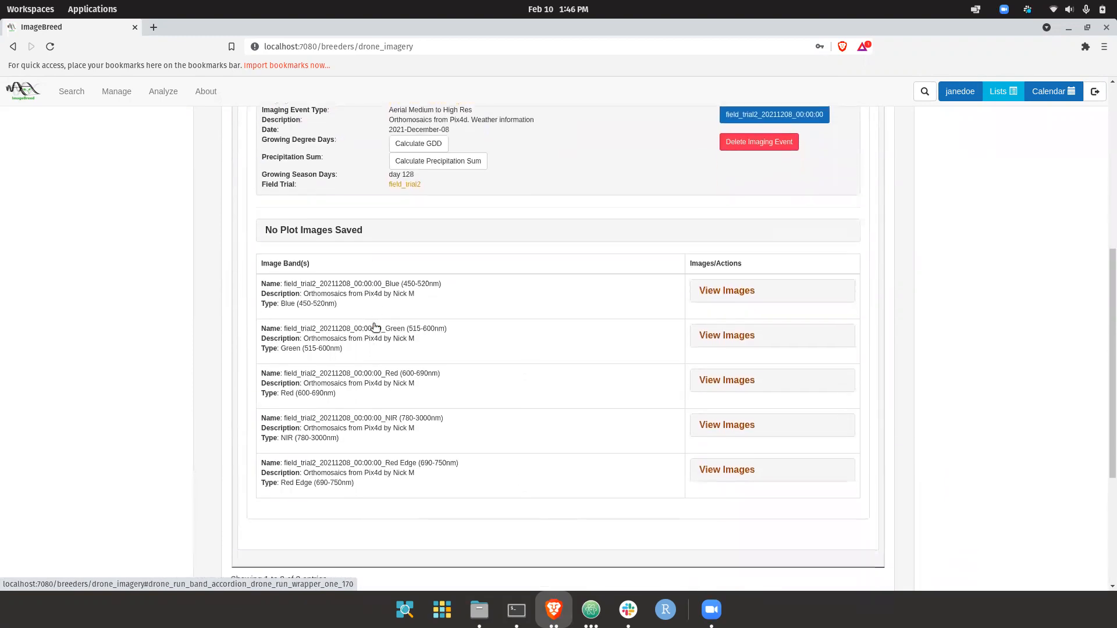
left_click(720, 423)
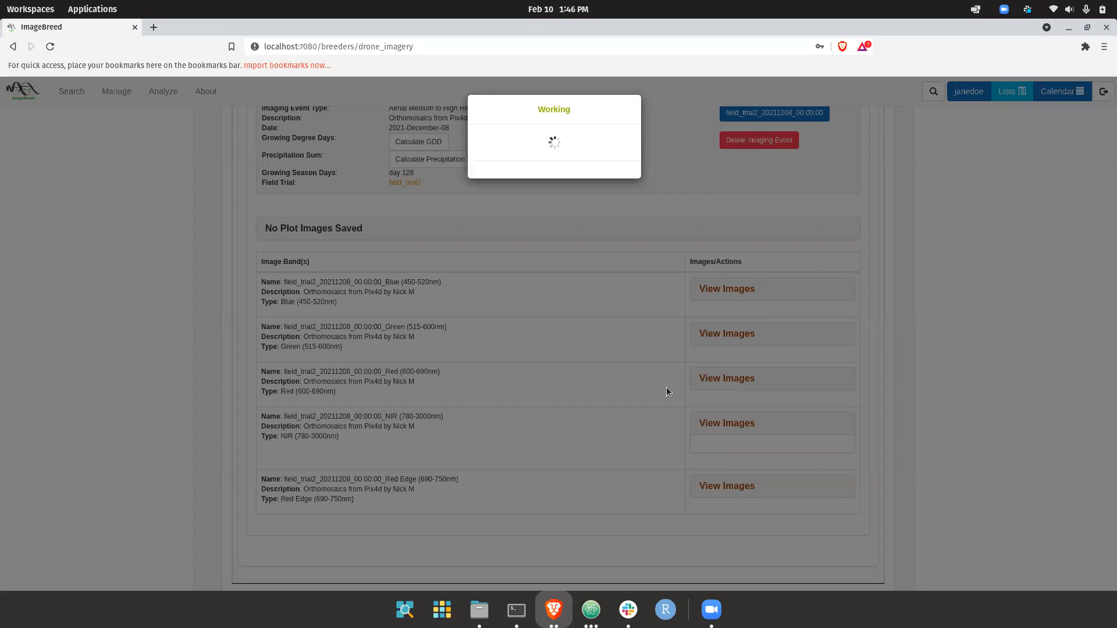
scroll(667, 388, "down", 2)
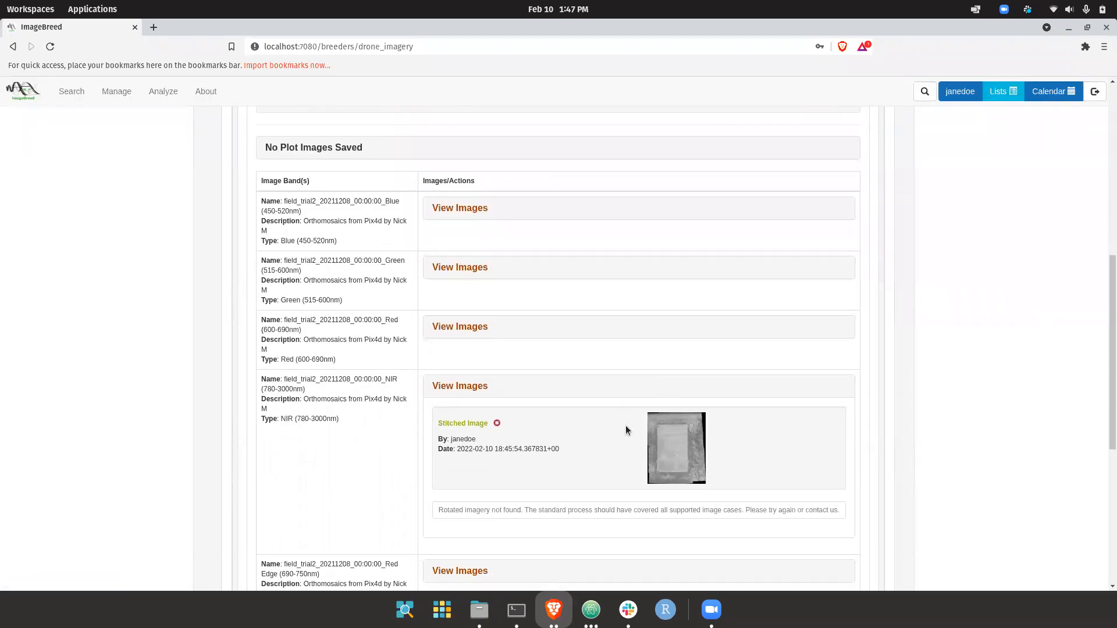
scroll(626, 430, "down", 1)
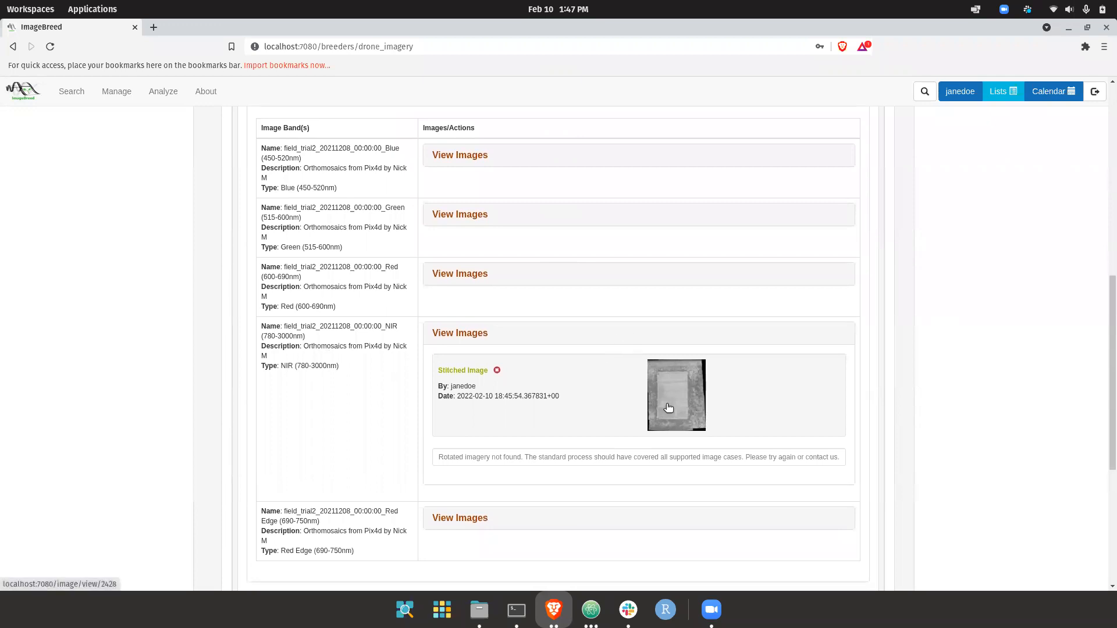
left_click(449, 271)
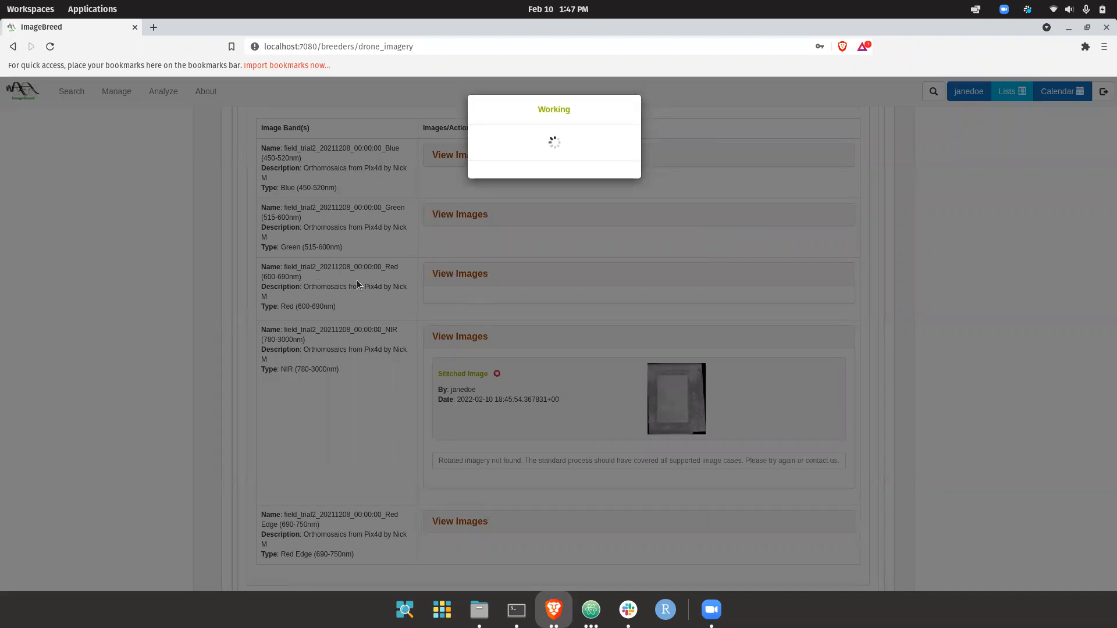
scroll(554, 418, "down", 3)
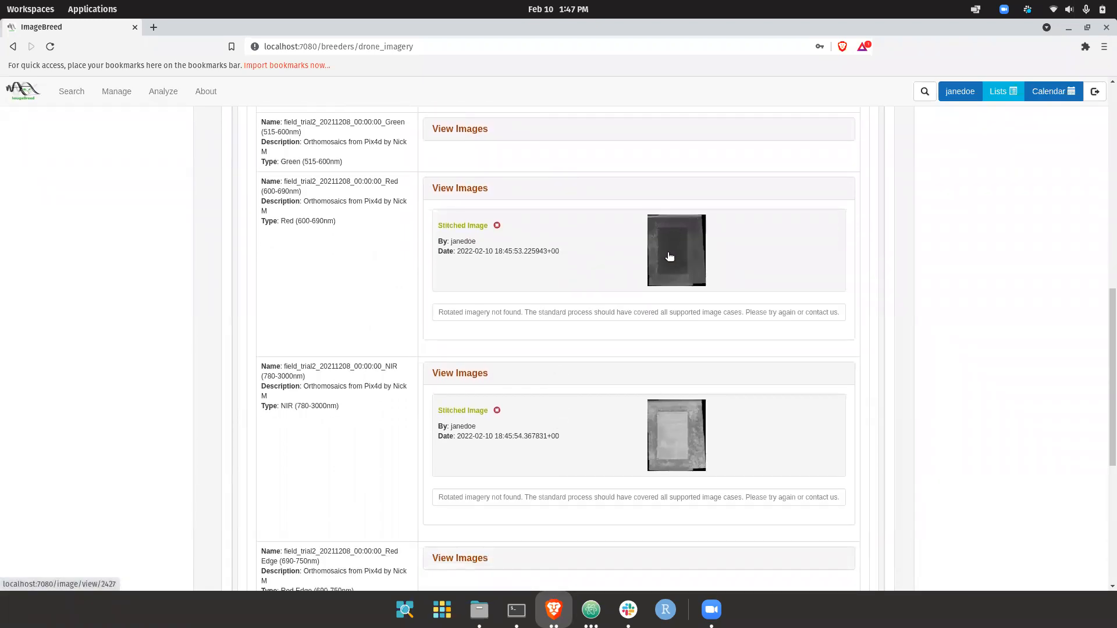
- Open the NIR band's stitched image, inspect the original-size file, and close it to return to the imaging events
left_click(669, 428)
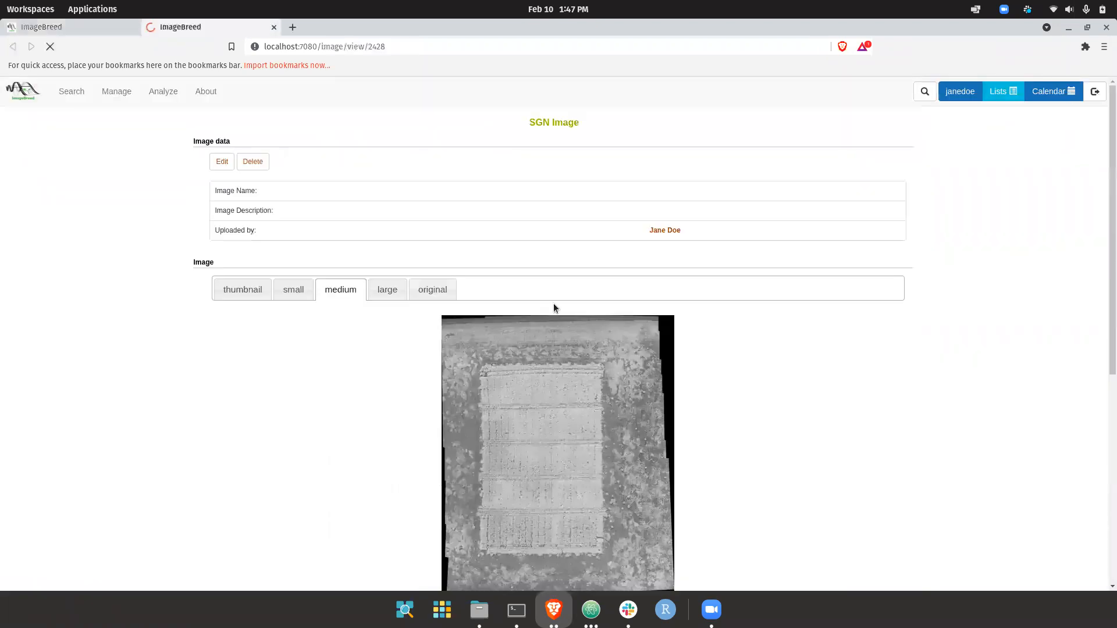
scroll(398, 292, "down", 3)
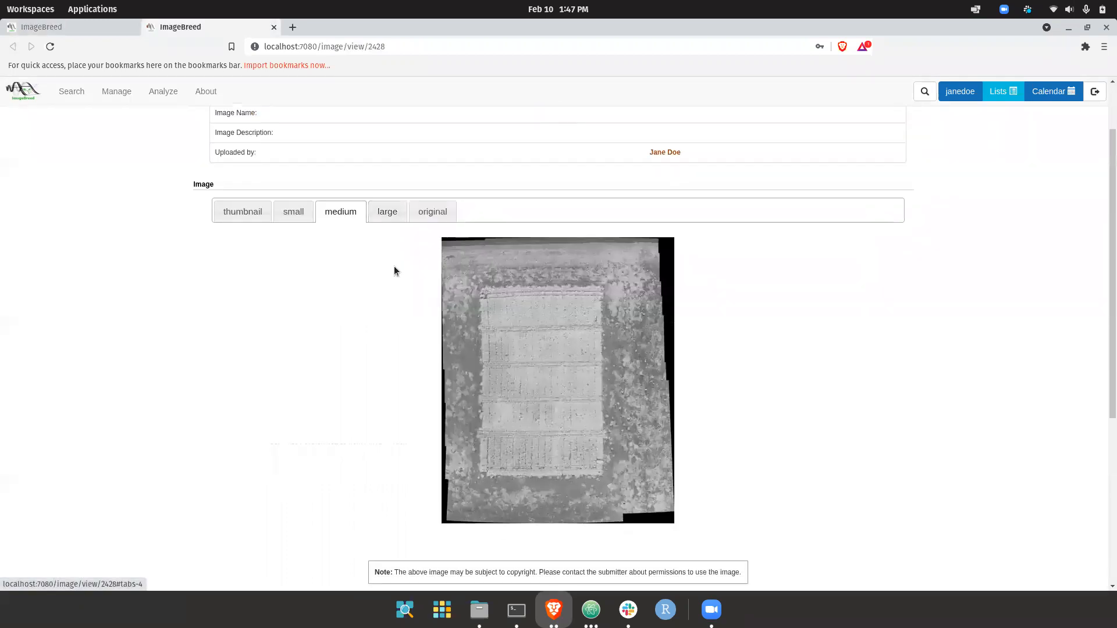
left_click(387, 211)
left_click(437, 216)
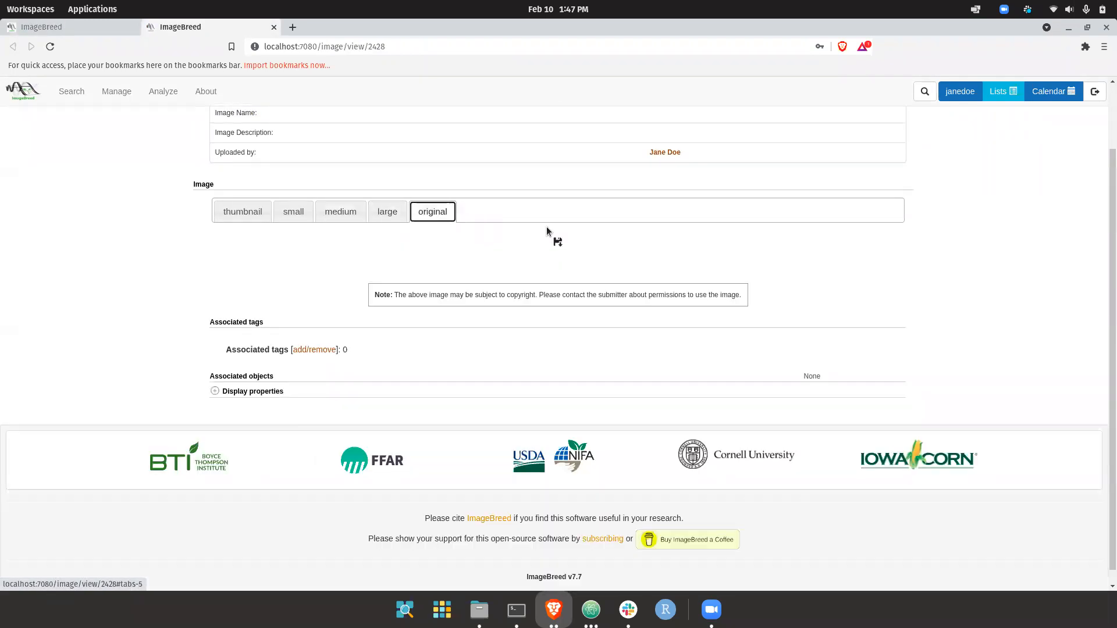
left_click(557, 243)
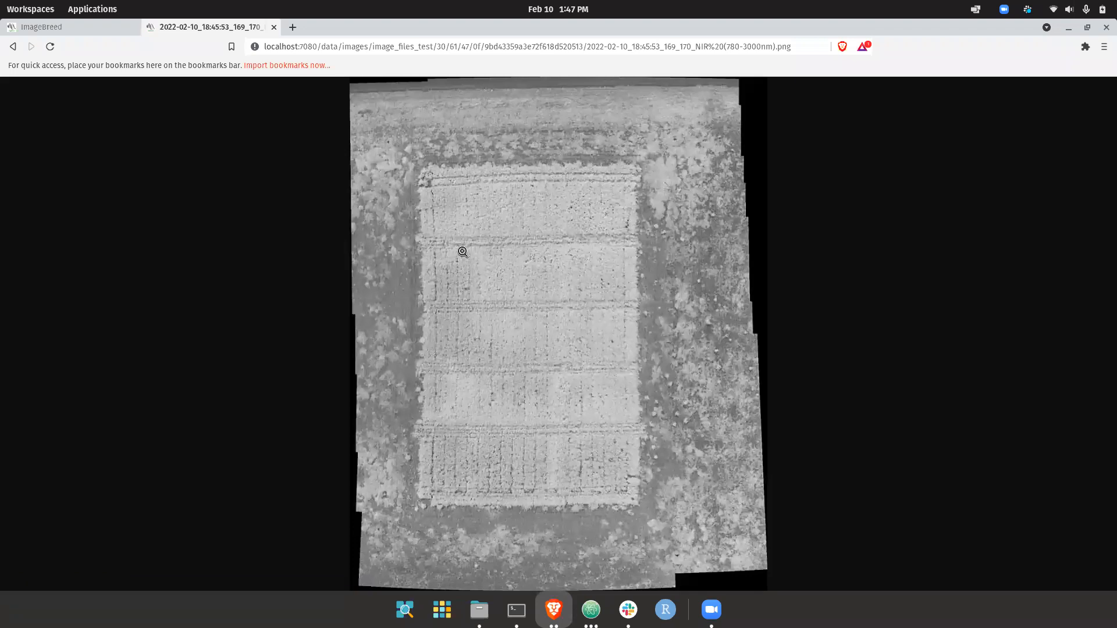
left_click(463, 251)
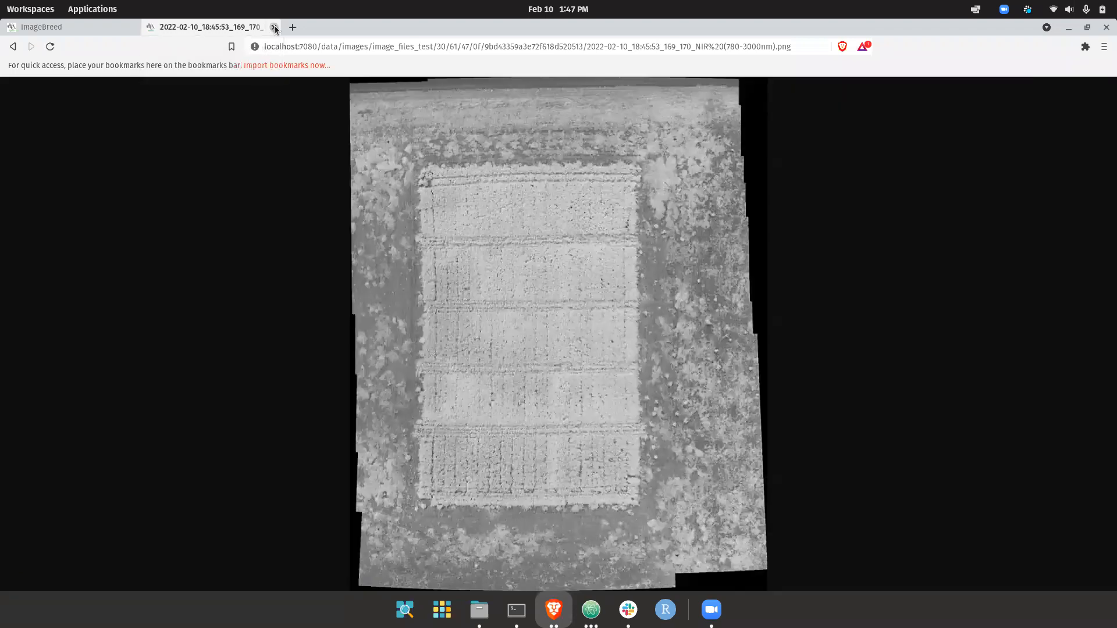
left_click(274, 27)
- Collapse and reopen the field_trial2_20211208_00:00:00 imaging event to show its details and the available standard process action
scroll(323, 236, "up", 10)
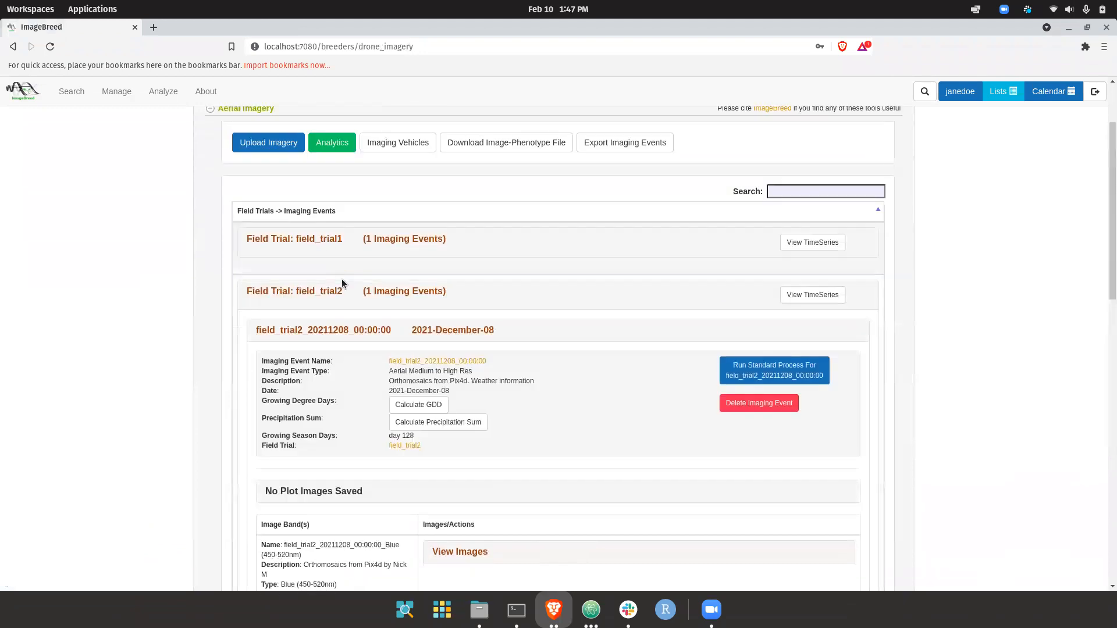
left_click(370, 330)
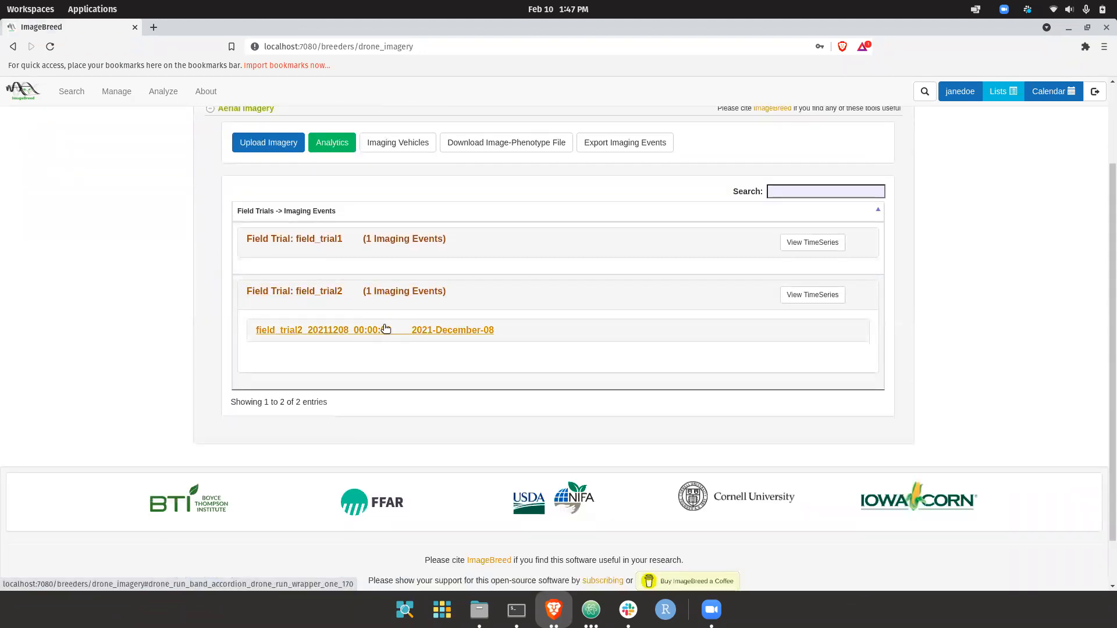
left_click(385, 330)
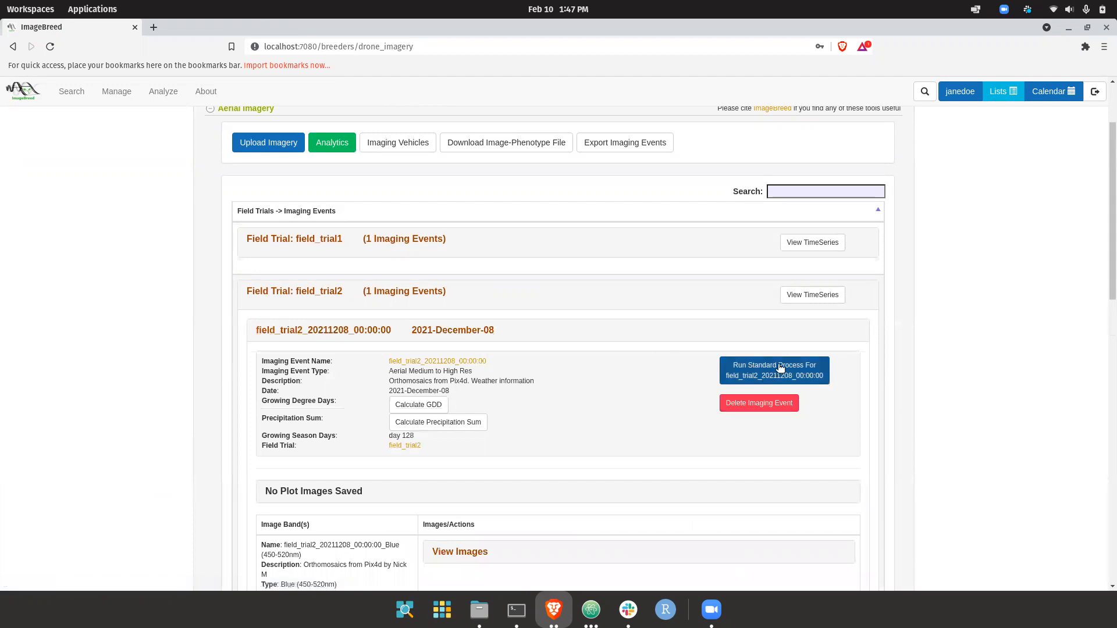